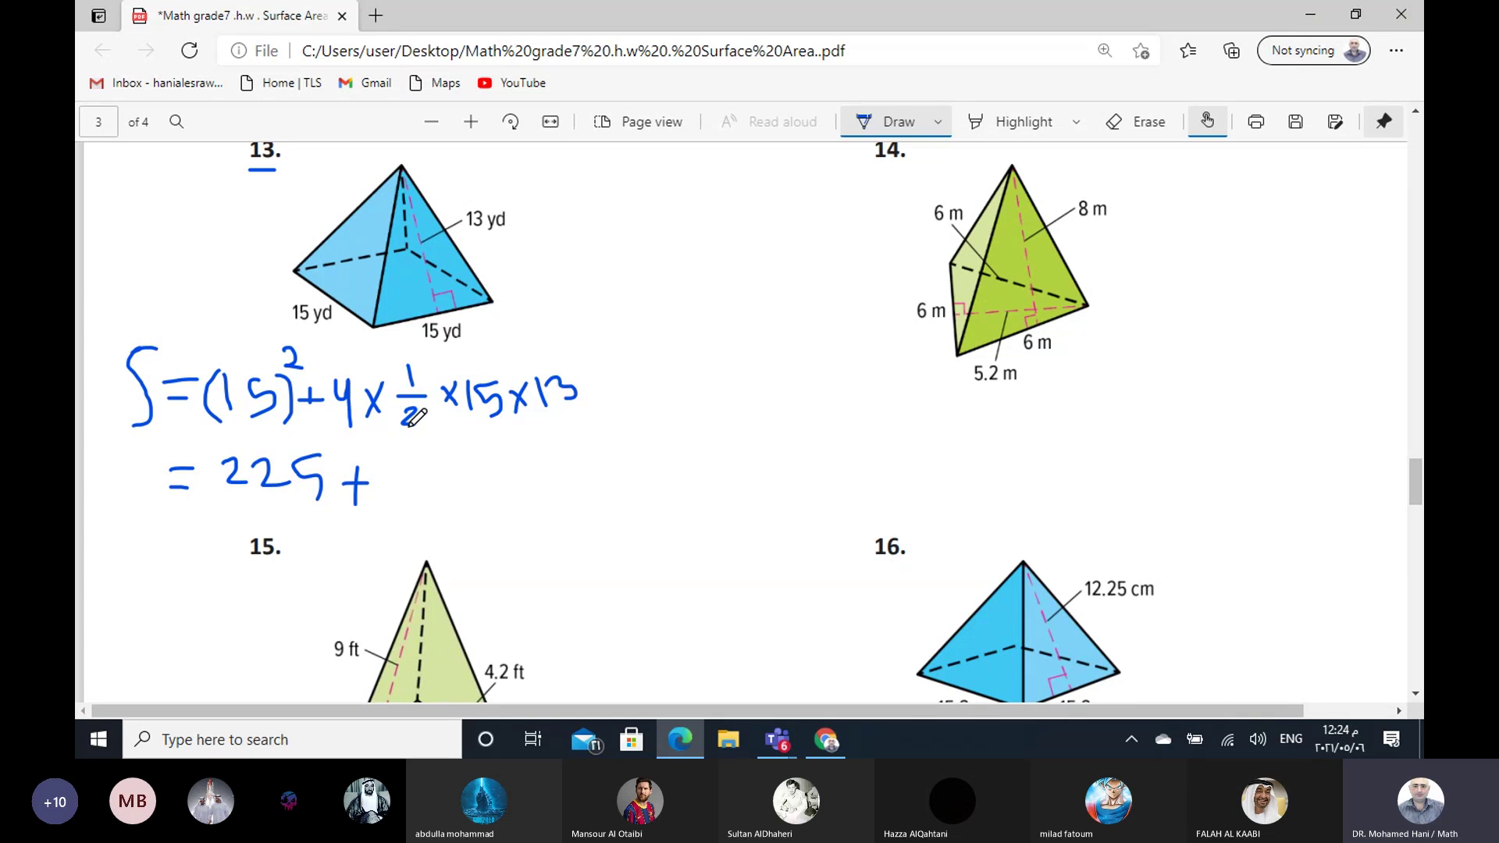
- Handwrite "97.5 = 322.5" after "225 +" to complete the surface area calculation for problem 13
{"action": "mouse_move", "coordinate": [398, 468]}
{"action": "left_mouse_down"}
{"action": "mouse_move", "coordinate": [389, 507]}
{"action": "mouse_move", "coordinate": [434, 453]}
{"action": "mouse_move", "coordinate": [422, 509]}
{"action": "left_mouse_up"}
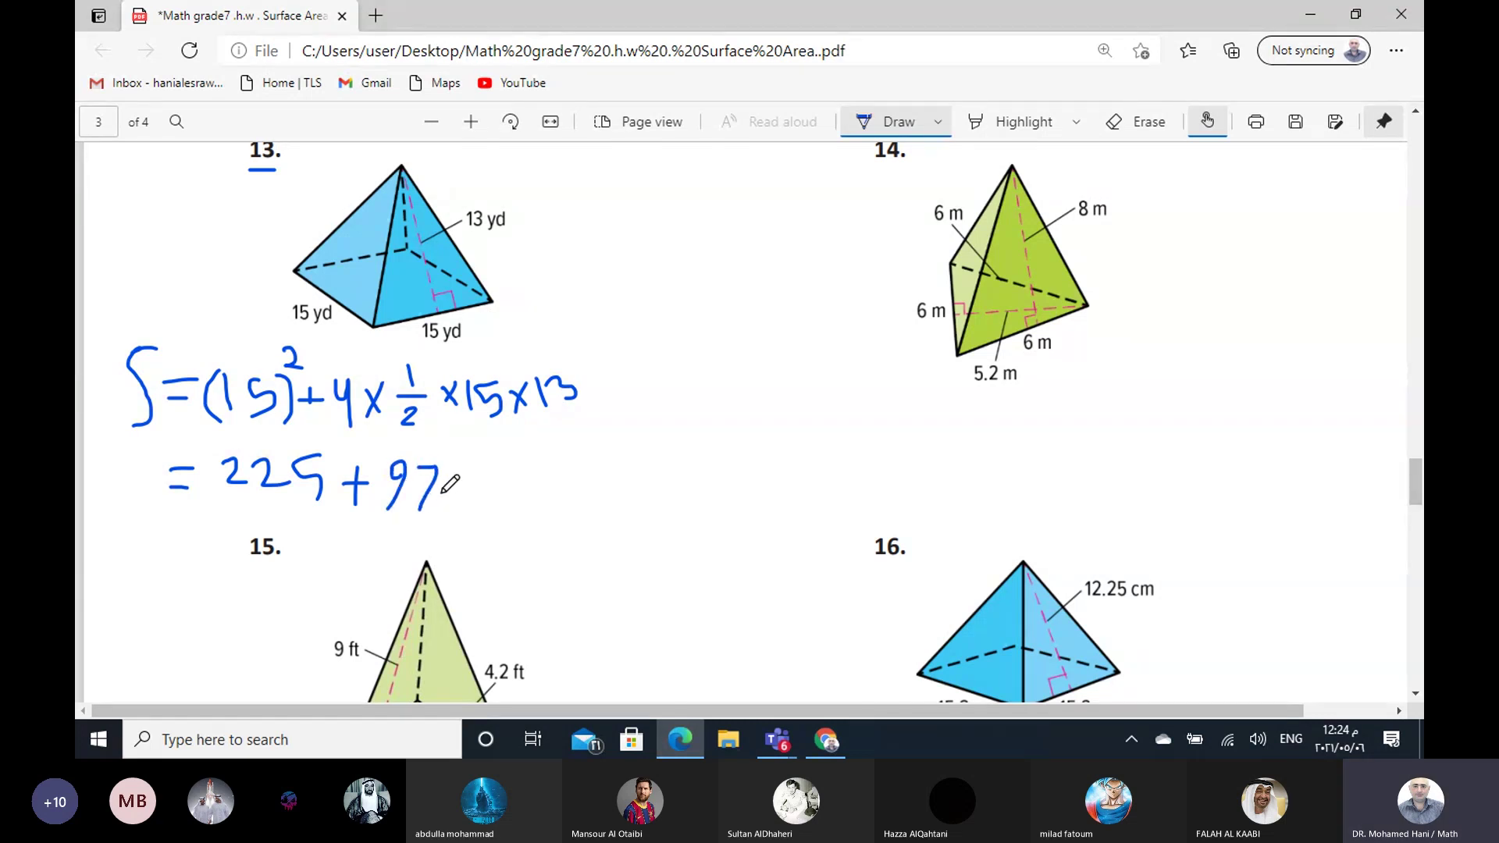
{"action": "left_click", "coordinate": [444, 492]}
{"action": "mouse_move", "coordinate": [492, 471]}
{"action": "left_mouse_down"}
{"action": "mouse_move", "coordinate": [472, 474]}
{"action": "mouse_move", "coordinate": [478, 505]}
{"action": "mouse_move", "coordinate": [522, 483]}
{"action": "mouse_move", "coordinate": [521, 497]}
{"action": "left_mouse_up"}
{"action": "mouse_move", "coordinate": [558, 459]}
{"action": "left_mouse_down"}
{"action": "mouse_move", "coordinate": [559, 498]}
{"action": "mouse_move", "coordinate": [600, 467]}
{"action": "mouse_move", "coordinate": [666, 494]}
{"action": "left_mouse_up"}
{"action": "left_click", "coordinate": [645, 478]}
{"action": "left_click_drag", "start_coordinate": [667, 462], "coordinate": [684, 461]}
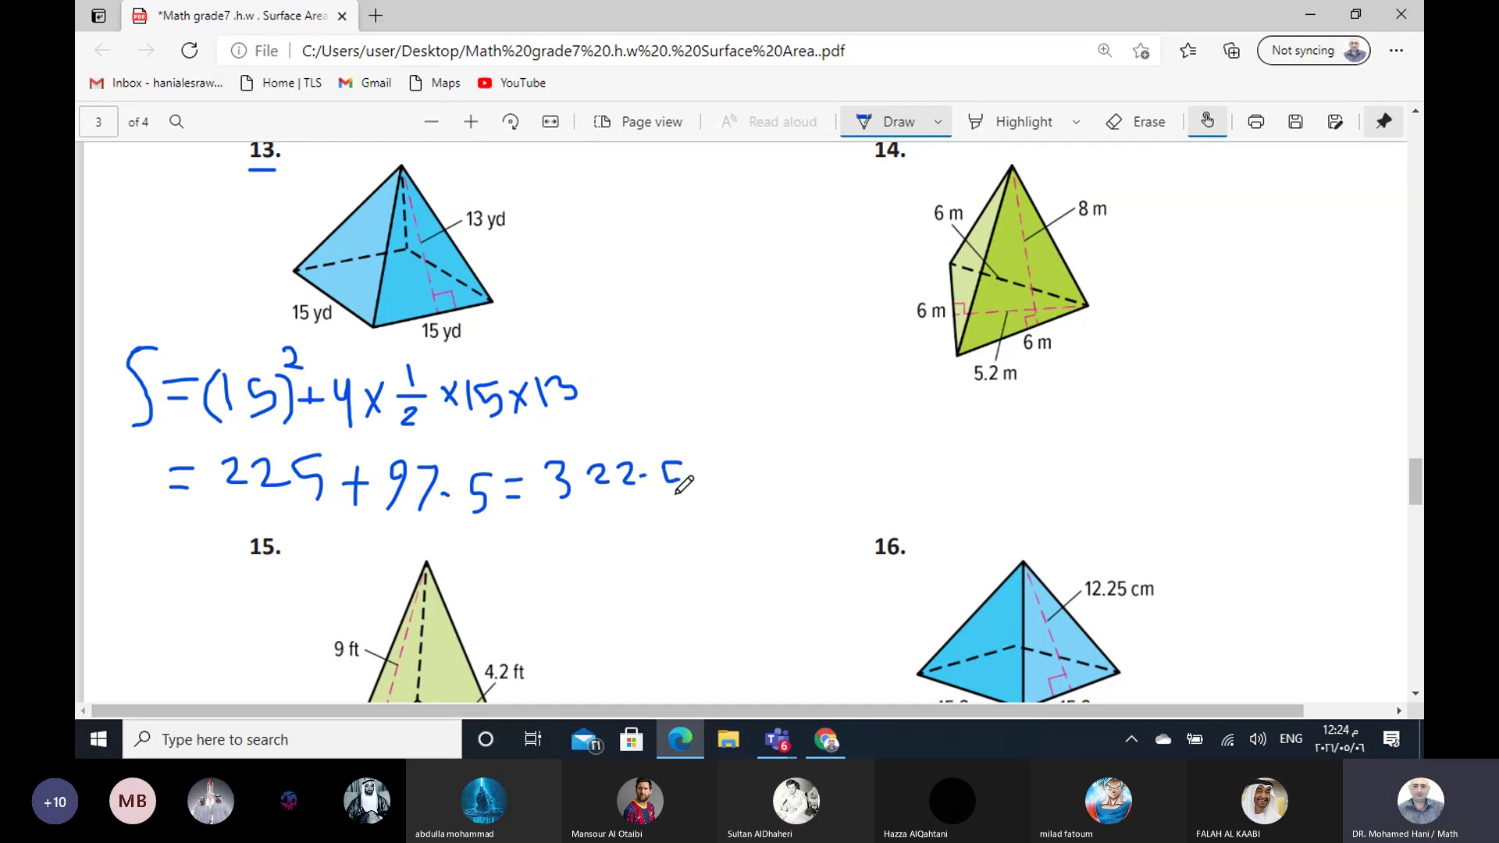
- Underline the 13 yd slant height label and handwrite the unit yd² after the problem 13 result
{"action": "left_click_drag", "start_coordinate": [481, 239], "coordinate": [505, 246]}
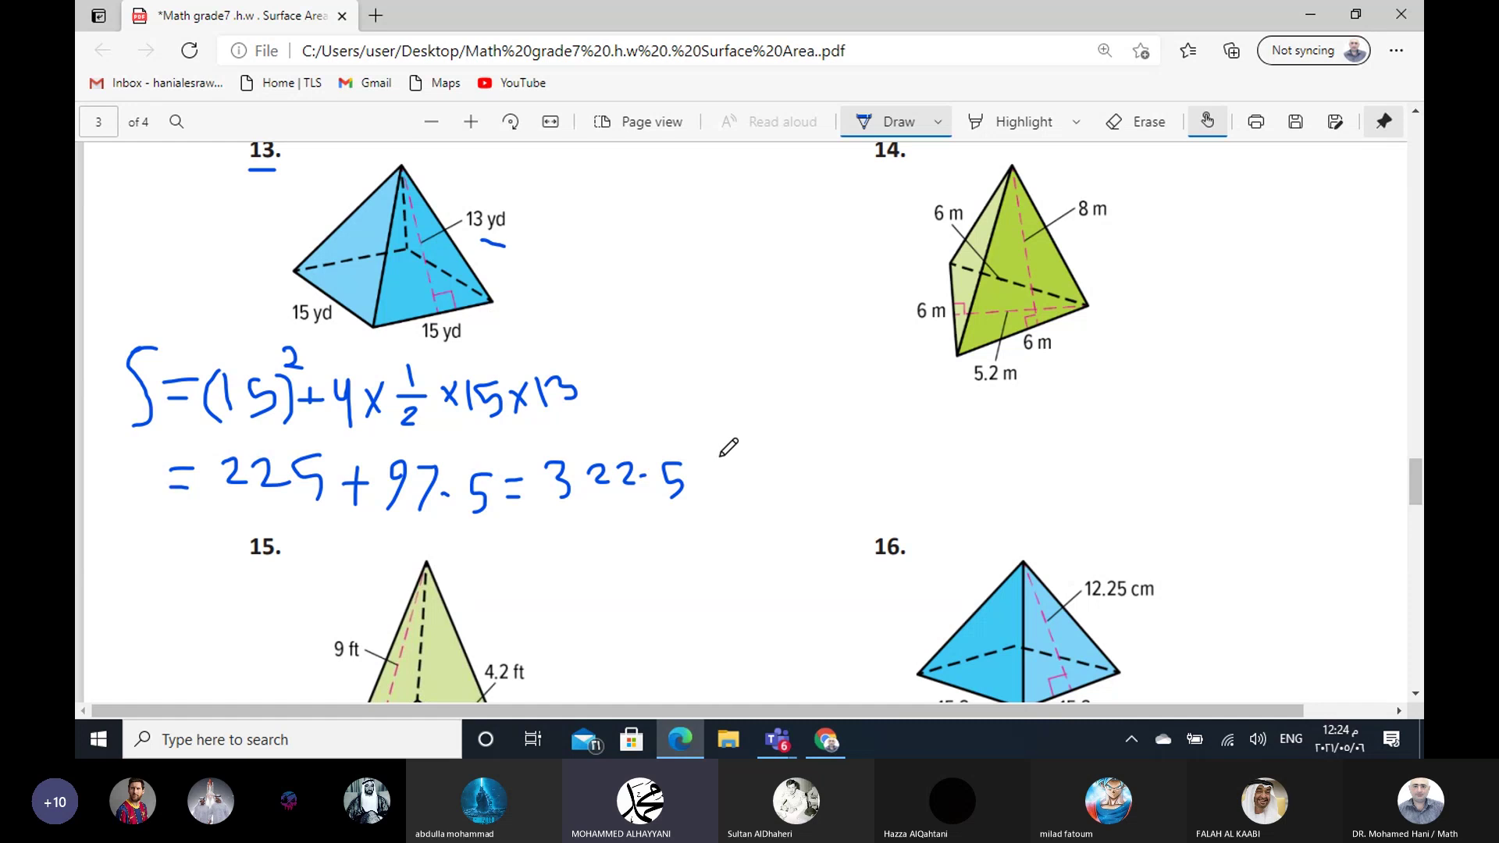
{"action": "mouse_move", "coordinate": [723, 459]}
{"action": "left_mouse_down"}
{"action": "mouse_move", "coordinate": [704, 504]}
{"action": "mouse_move", "coordinate": [714, 478]}
{"action": "mouse_move", "coordinate": [764, 499]}
{"action": "left_mouse_up"}
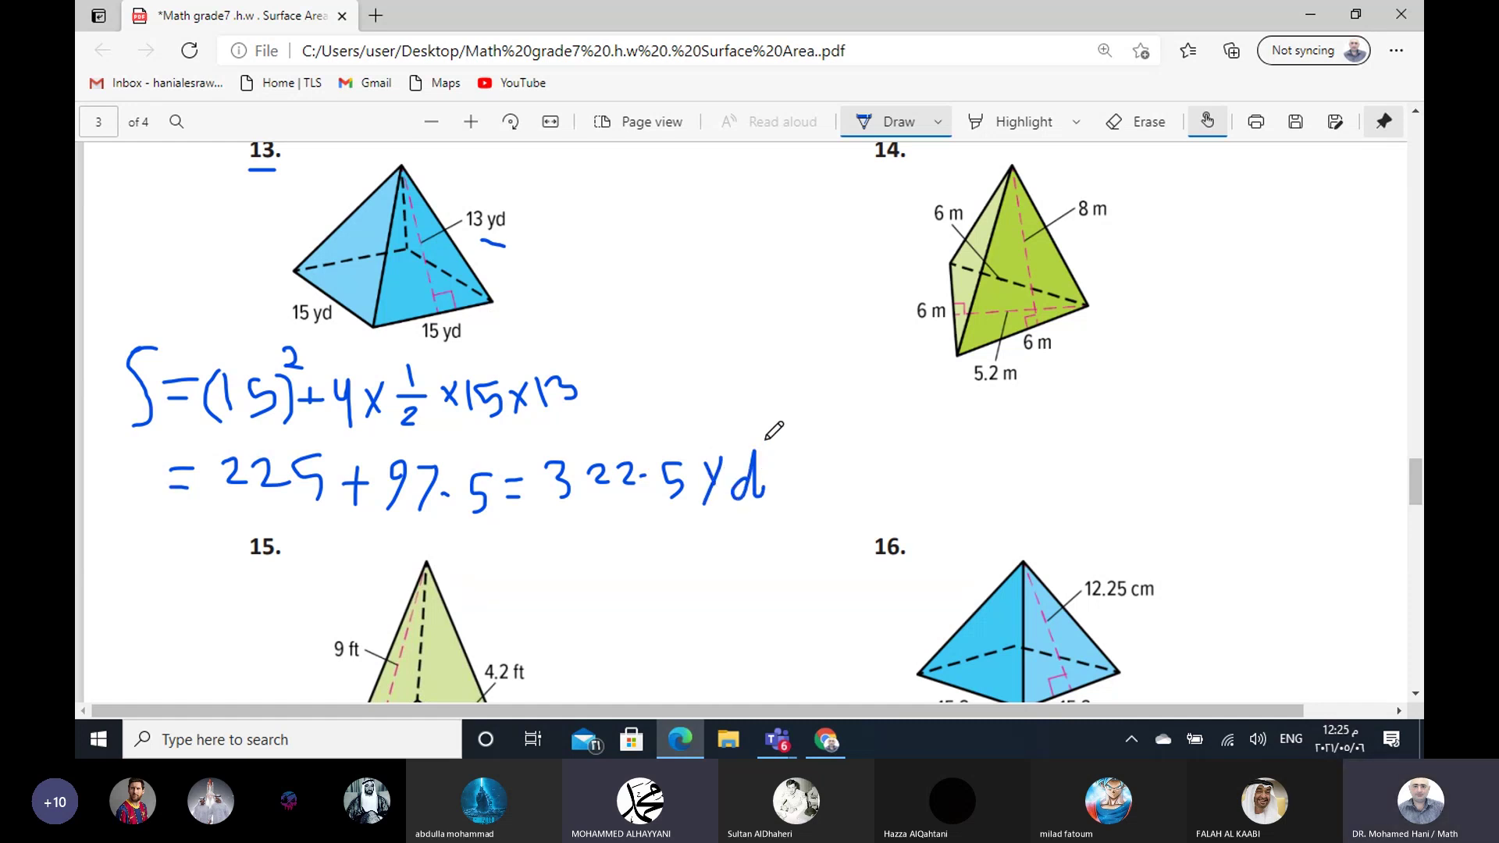
{"action": "left_click_drag", "start_coordinate": [768, 440], "coordinate": [779, 454]}
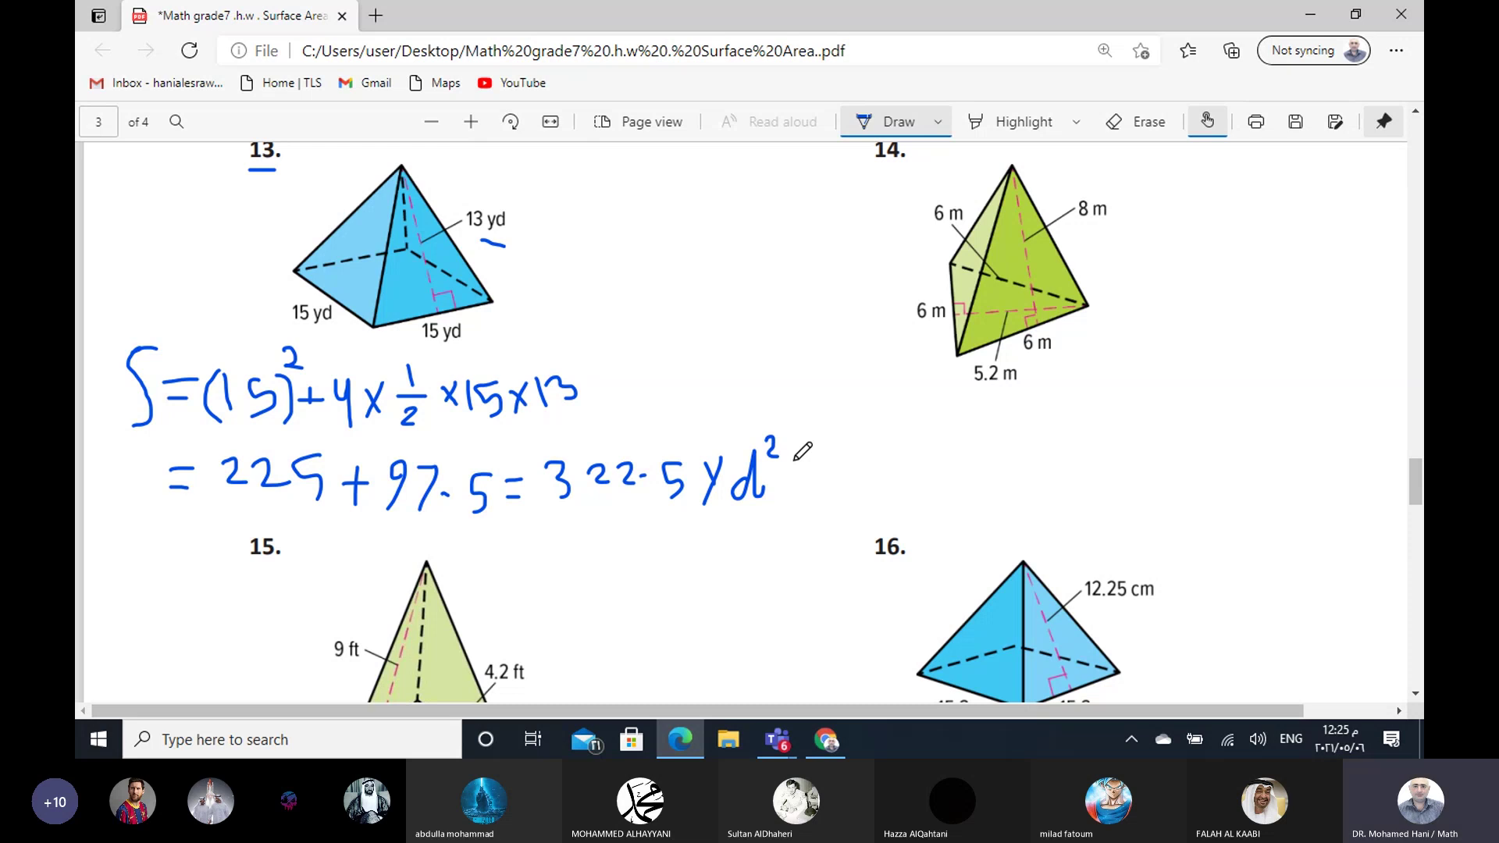
- Check the participants in the Teams meeting and return to the 7-A attendance spreadsheet in Chrome
{"action": "key", "text": "alt+Tab"}
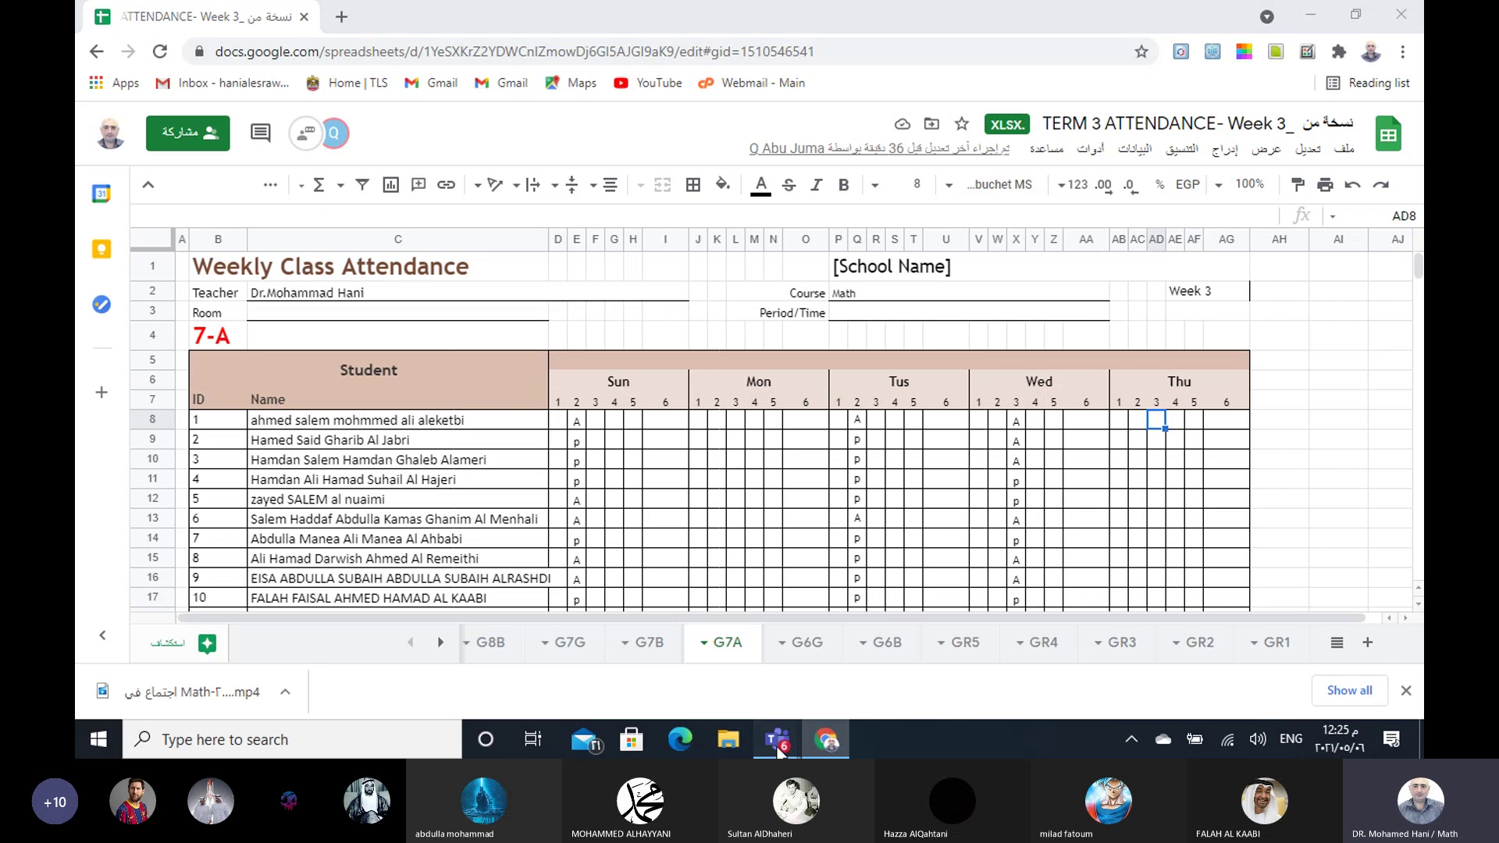
{"action": "mouse_move", "coordinate": [777, 739]}
{"action": "left_click", "coordinate": [859, 670]}
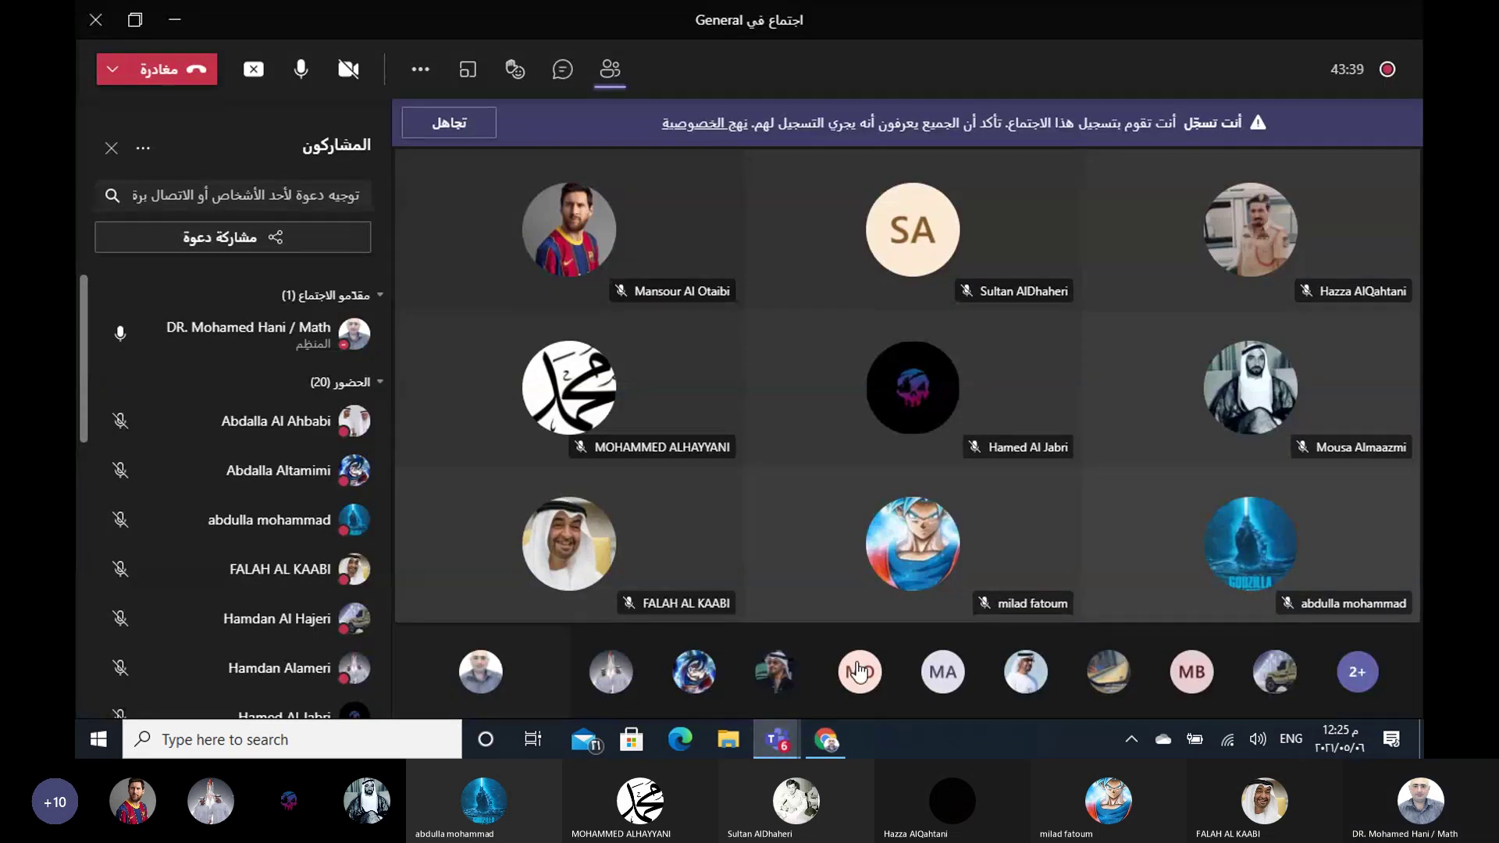
{"action": "left_click", "coordinate": [827, 742]}
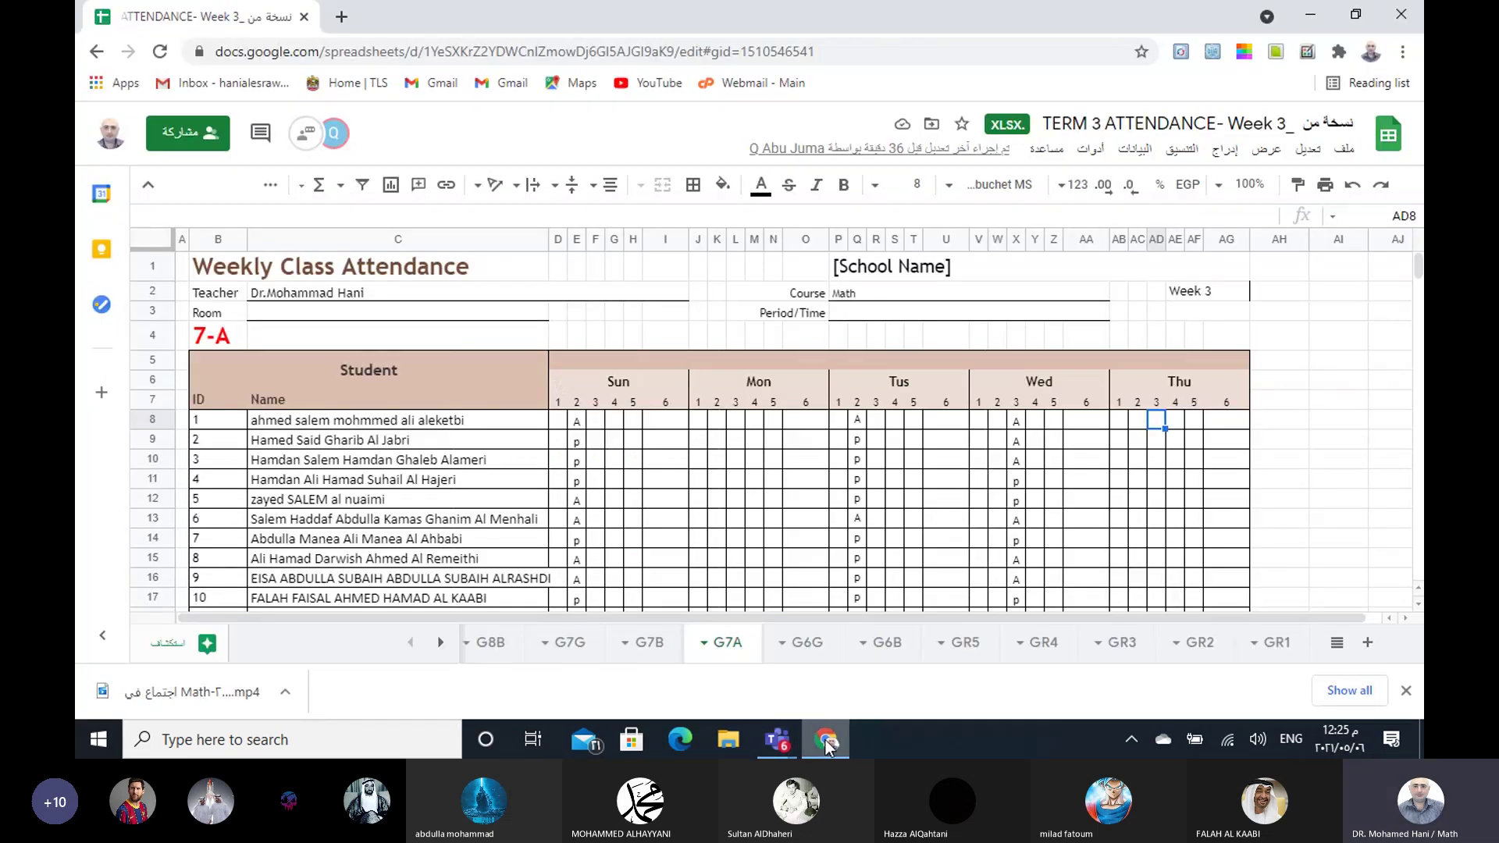
- Record Thursday period 3 attendance for class 7-A, entering A for student 1 and p for students 2 to 4
{"action": "type", "text": "A"}
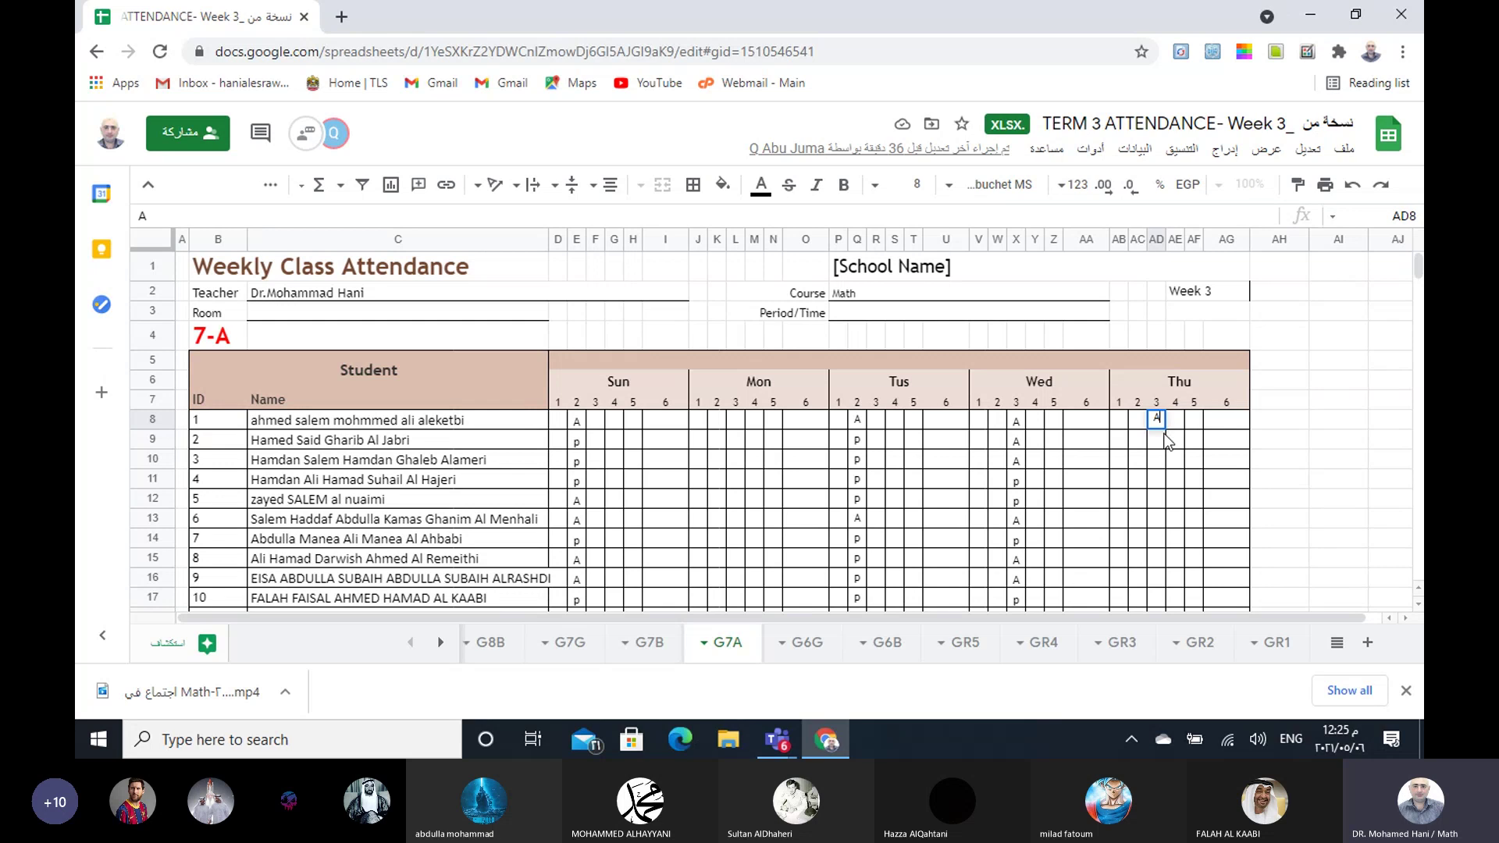
{"action": "key", "text": "Return"}
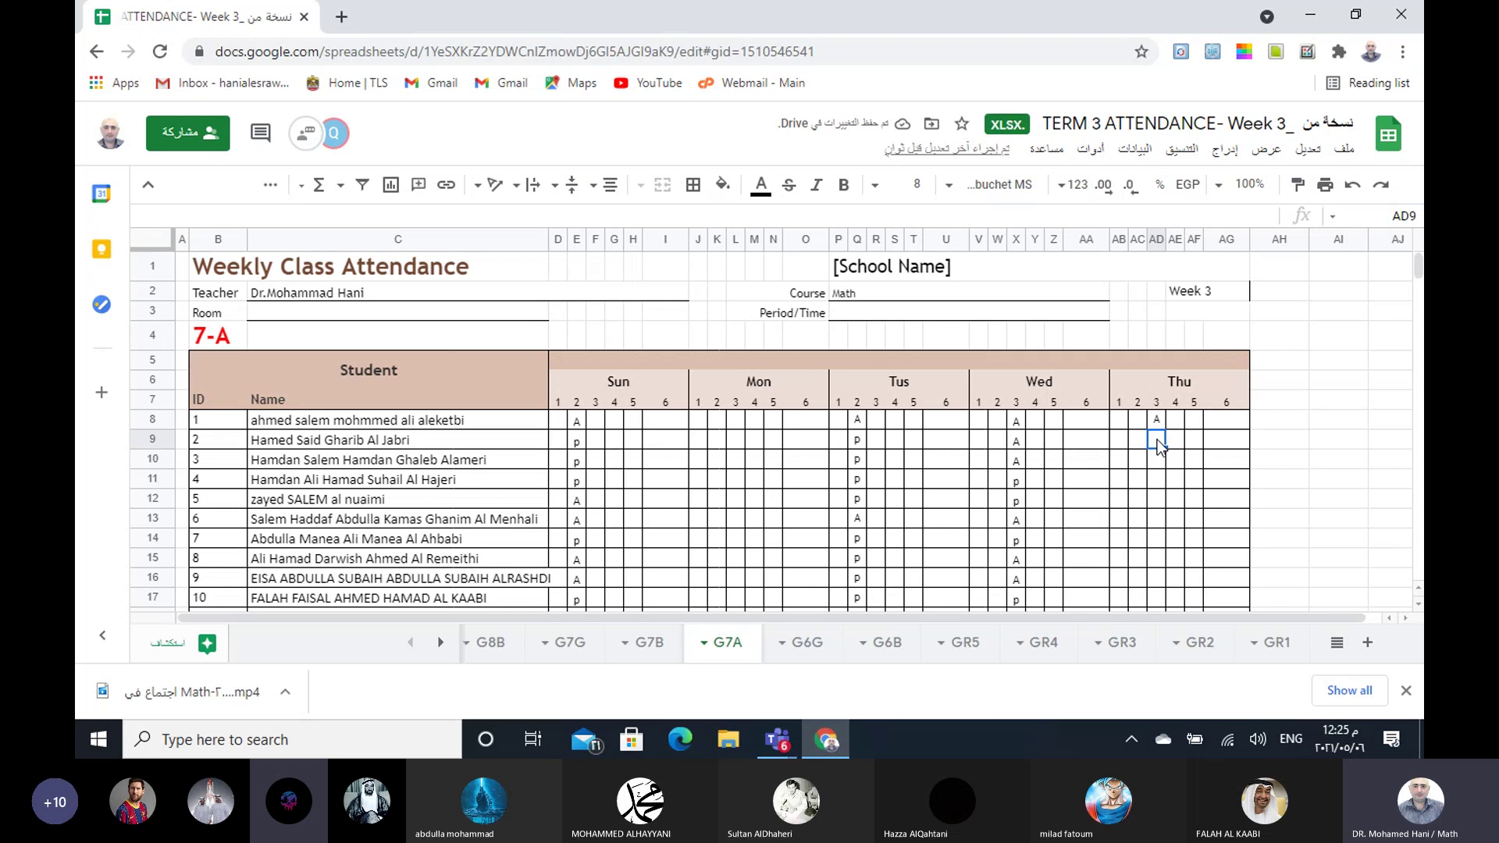
{"action": "type", "text": "p"}
{"action": "key", "text": "Return"}
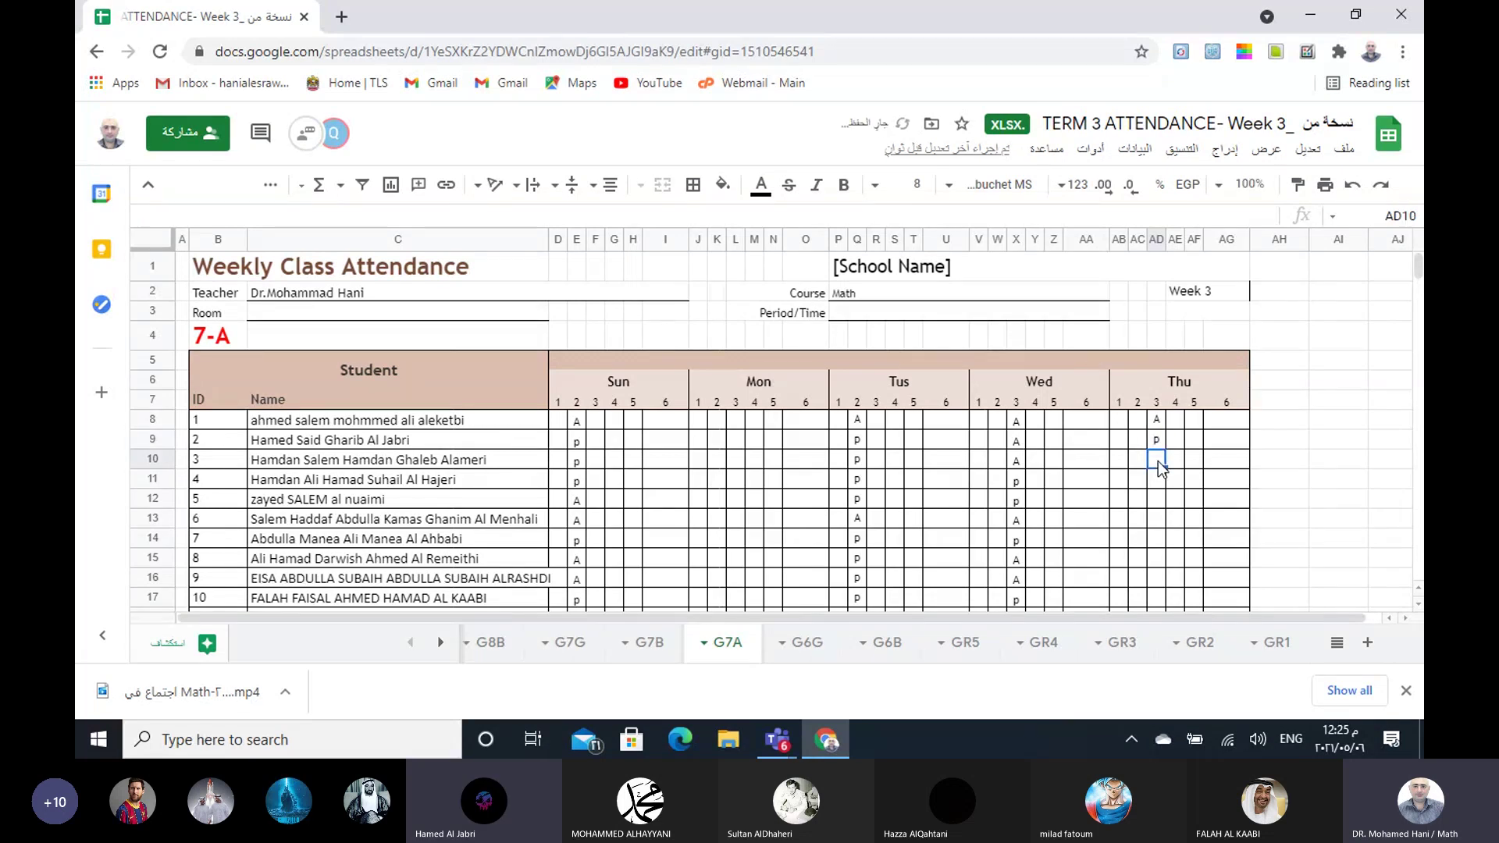
{"action": "type", "text": "p"}
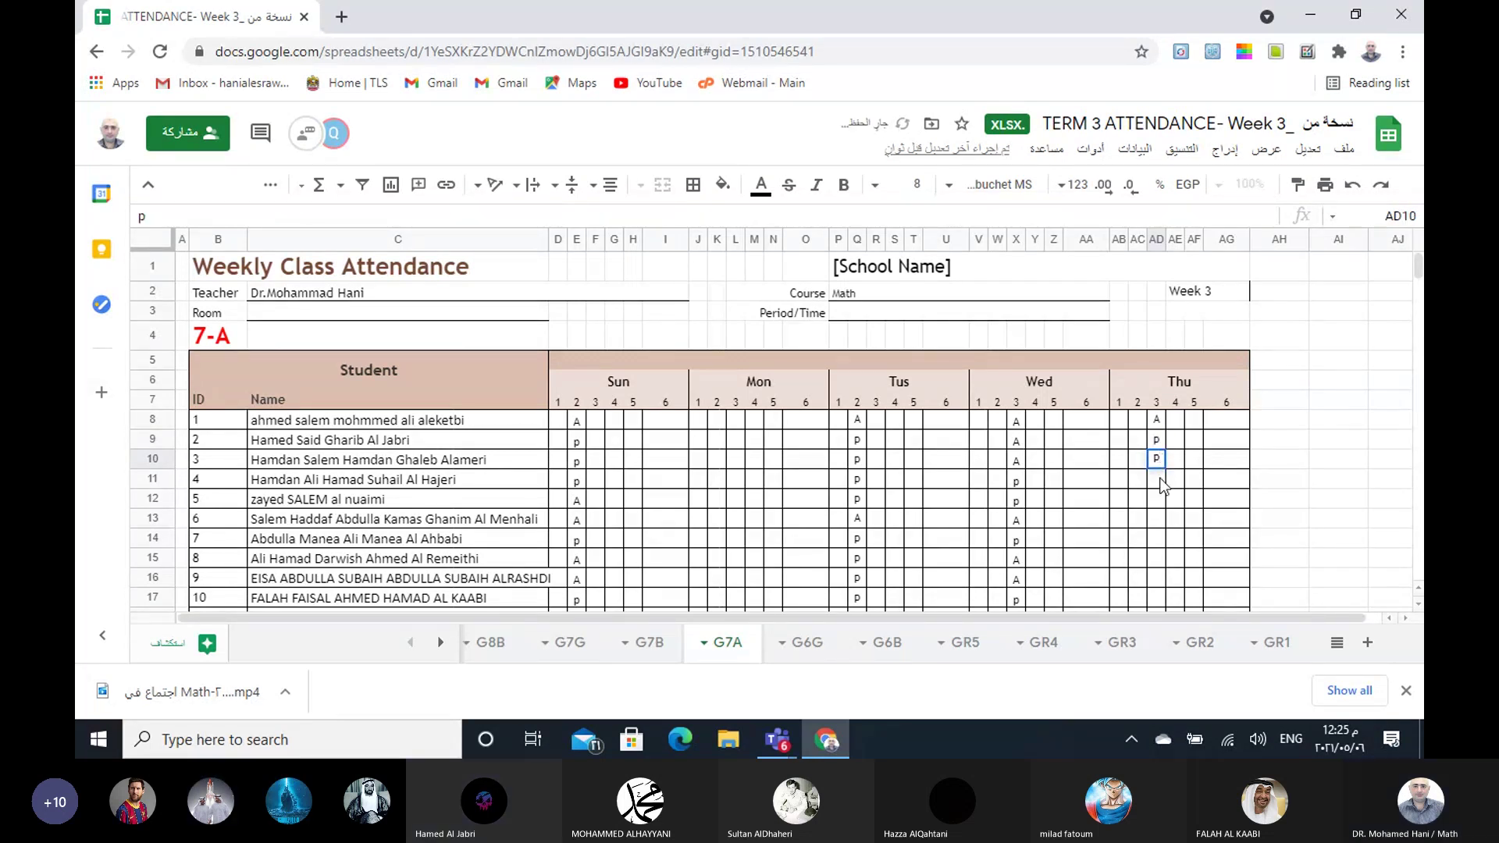
{"action": "key", "text": "Return"}
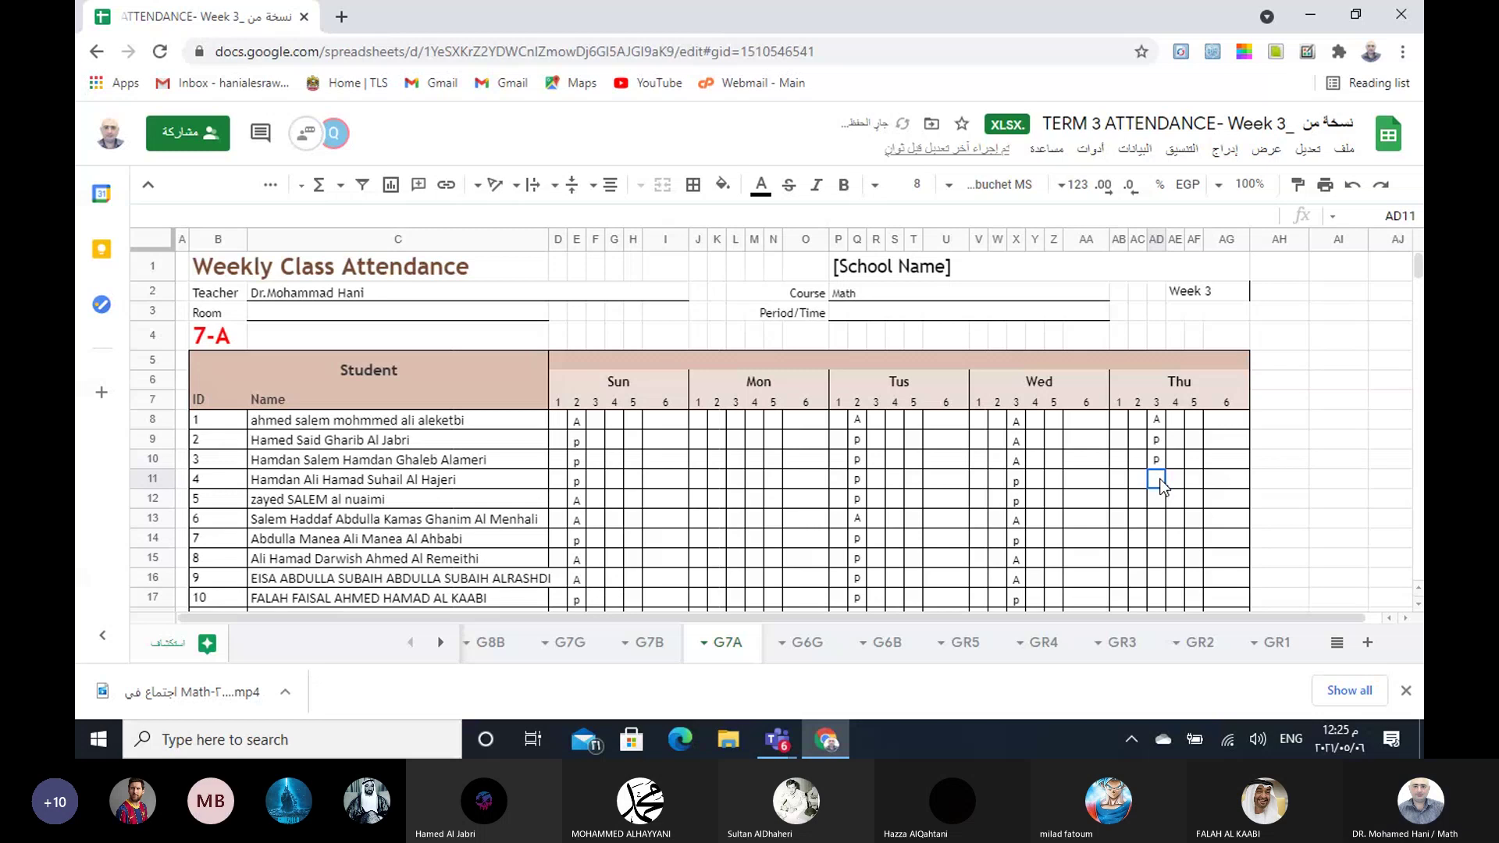
{"action": "type", "text": "p"}
{"action": "key", "text": "Return"}
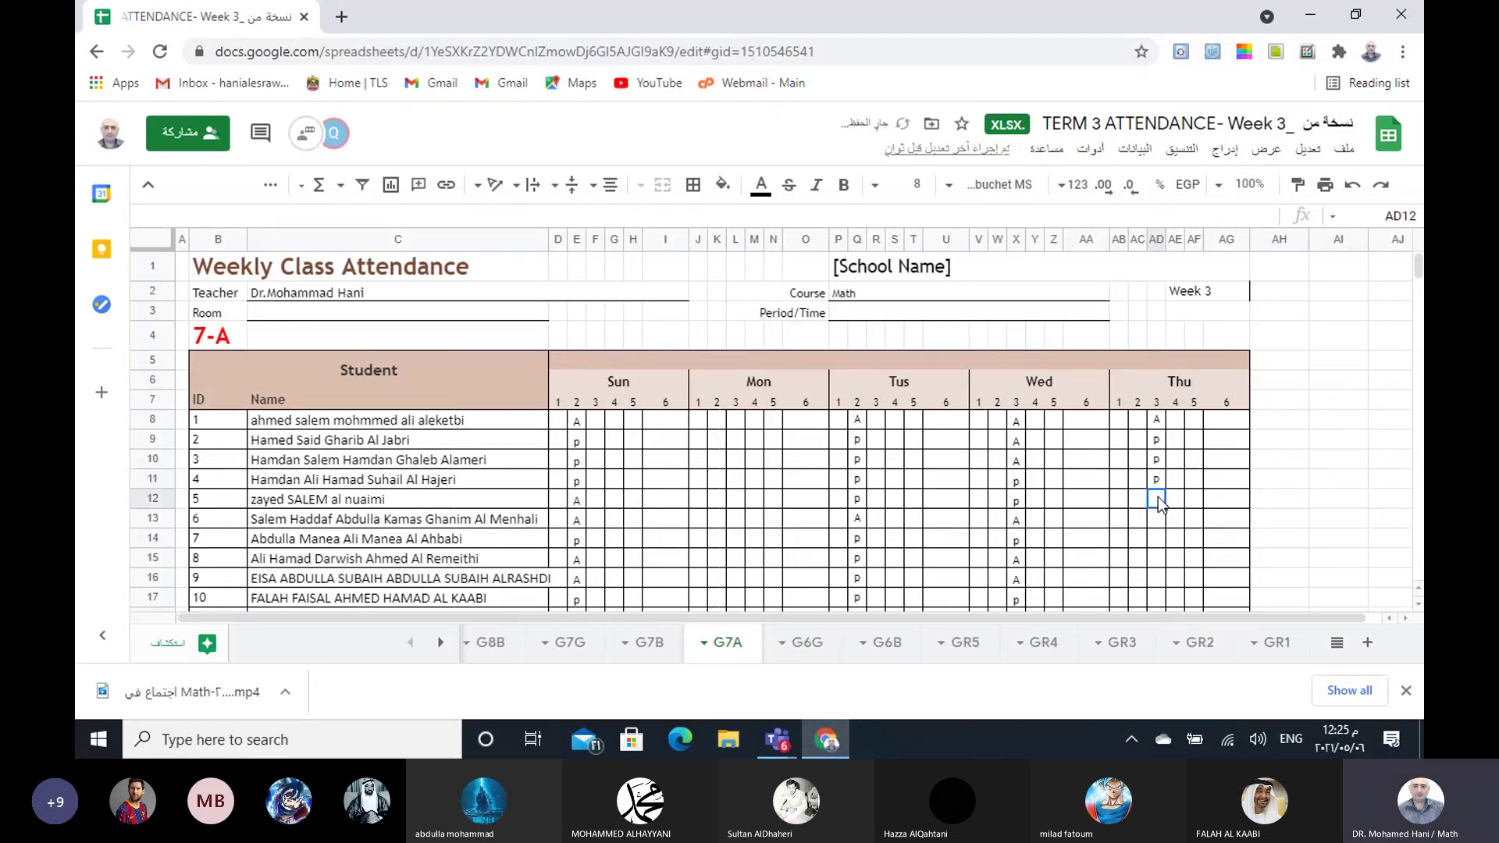
- Fill in 7-A's Thursday period 3 attendance with A for students 5, 6 and 8, and p for student 7
{"action": "scroll", "coordinate": [1159, 496], "scroll_direction": "down", "scroll_amount": 2}
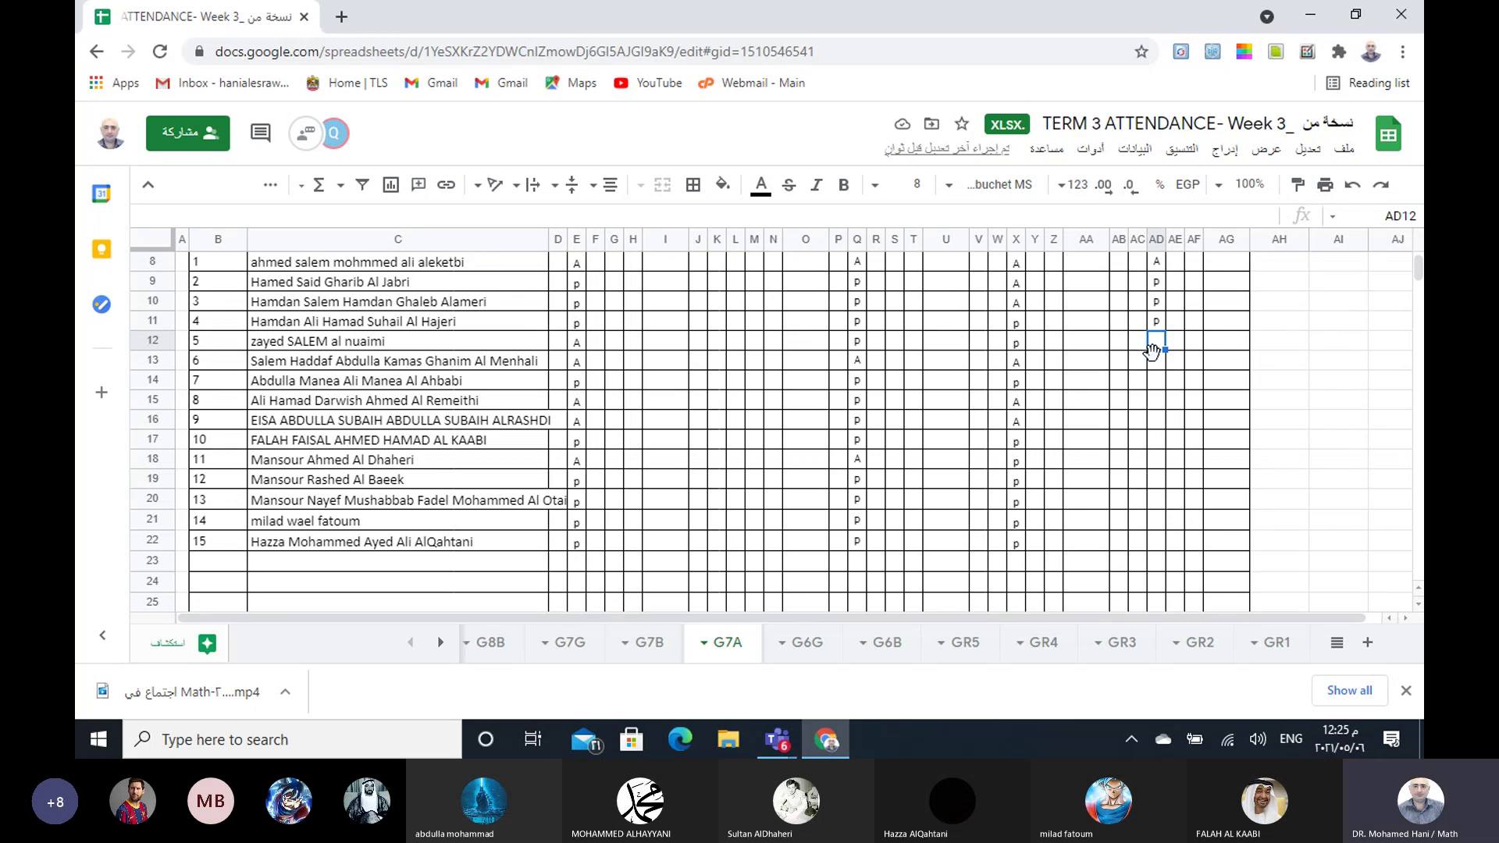
{"action": "type", "text": "A"}
{"action": "key", "text": "Return"}
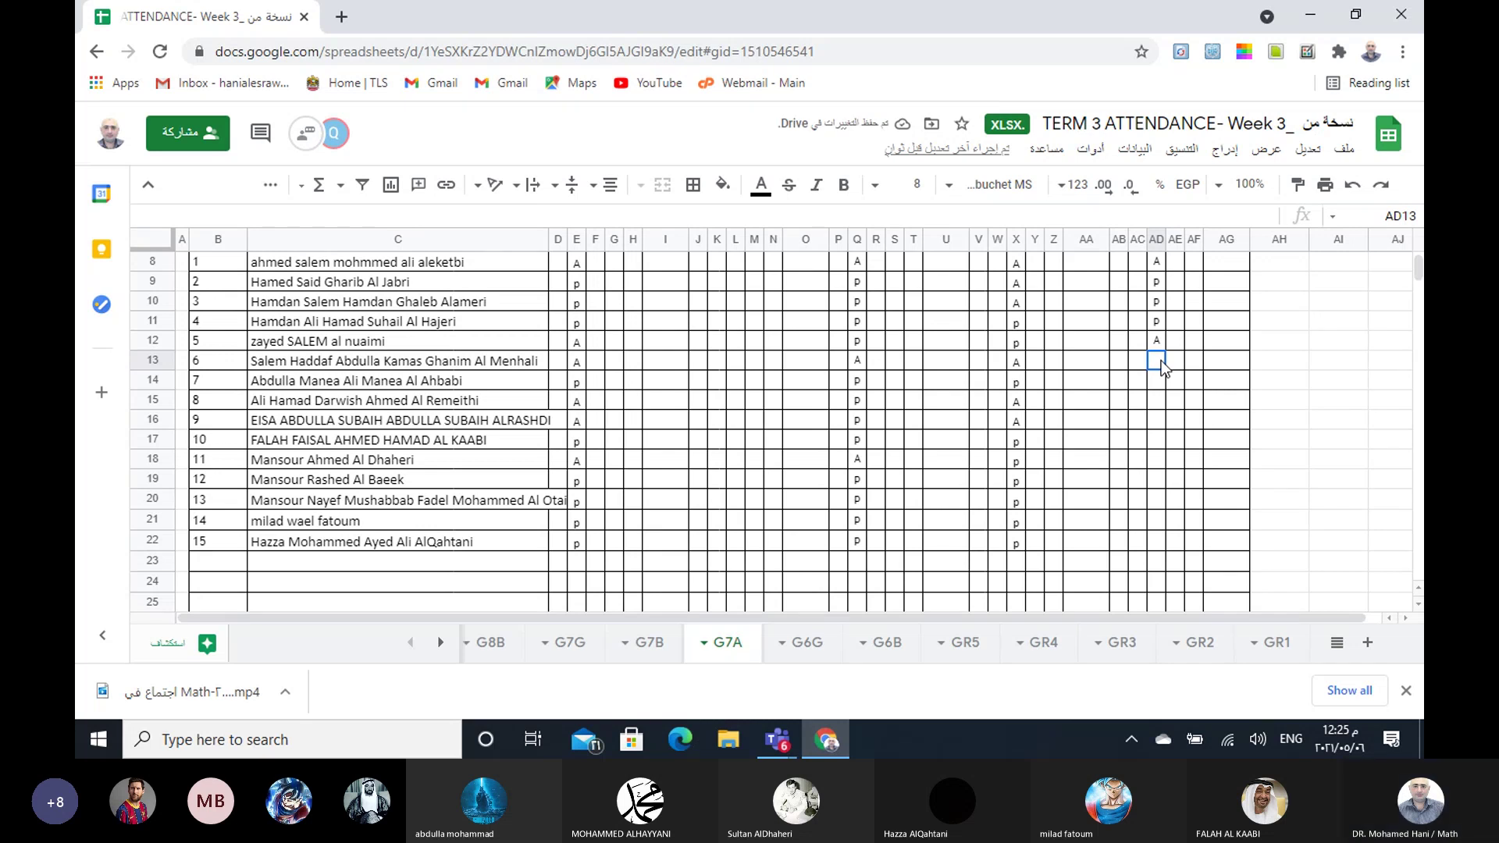
{"action": "type", "text": "A"}
{"action": "key", "text": "Return"}
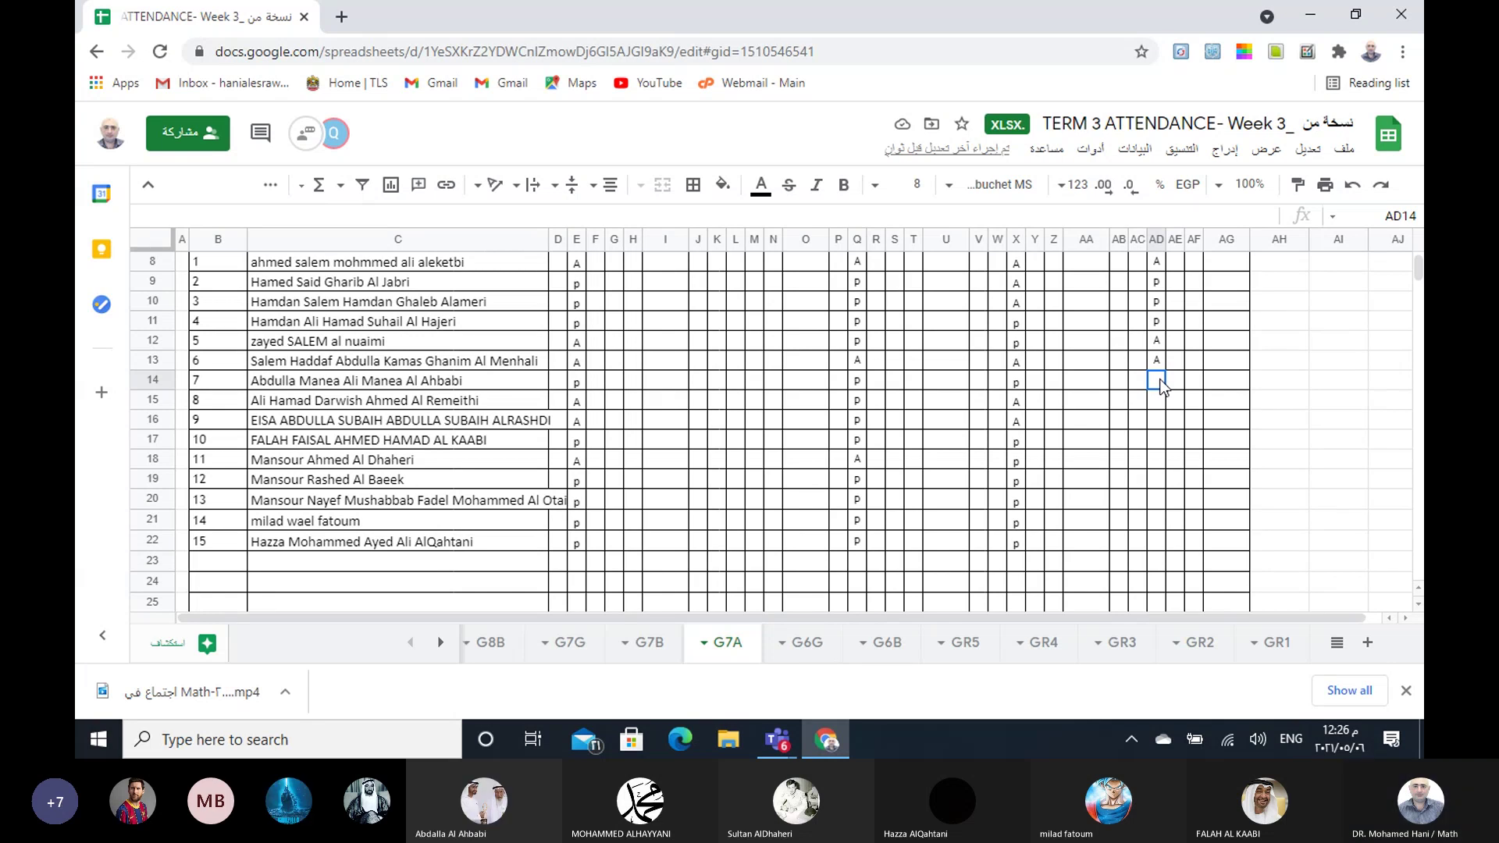
{"action": "type", "text": "p"}
{"action": "key", "text": "Return"}
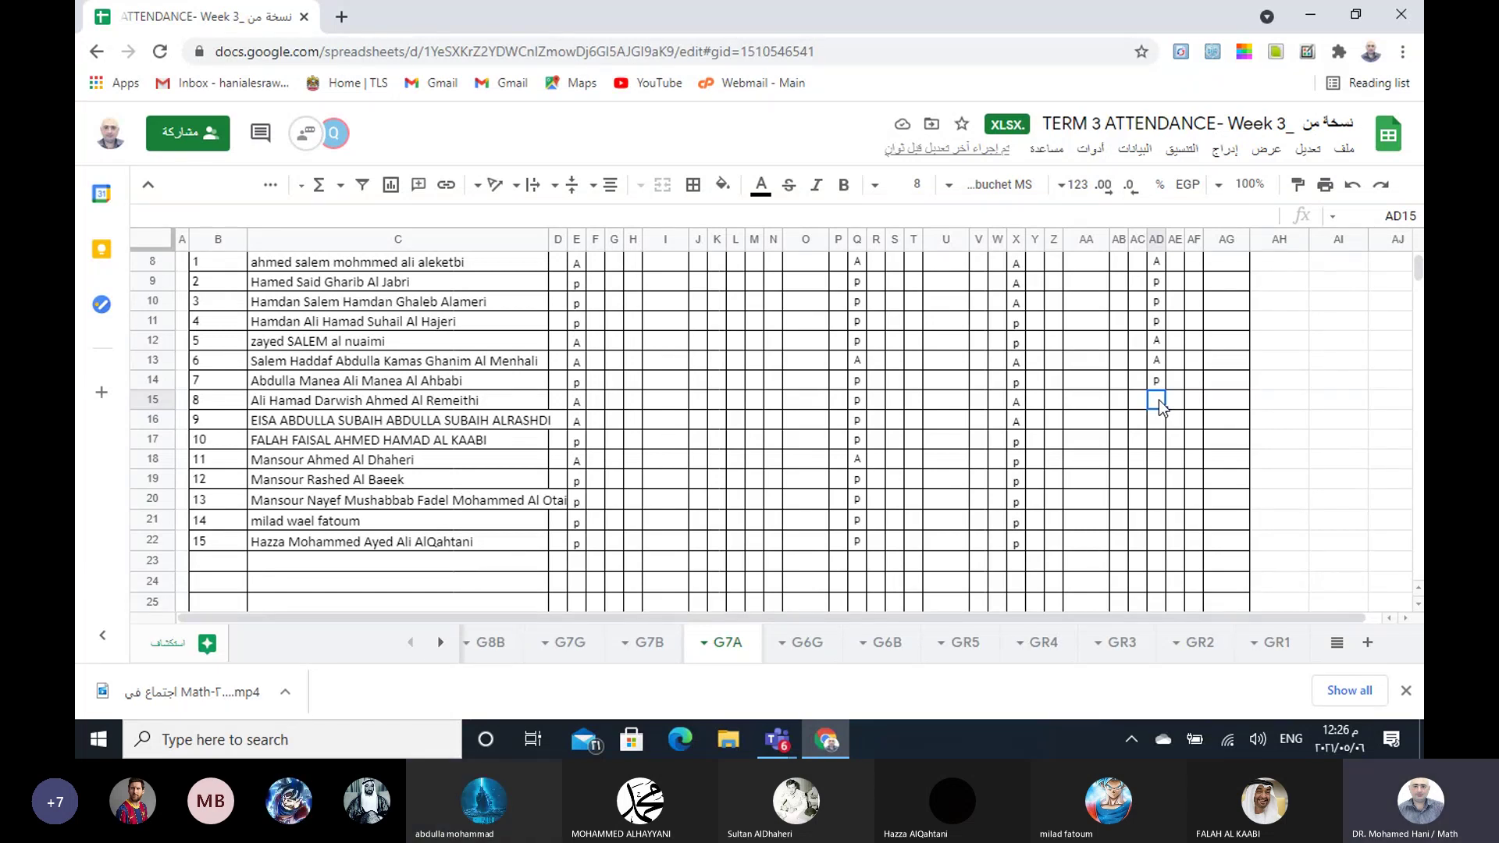
{"action": "type", "text": "A"}
{"action": "key", "text": "Return"}
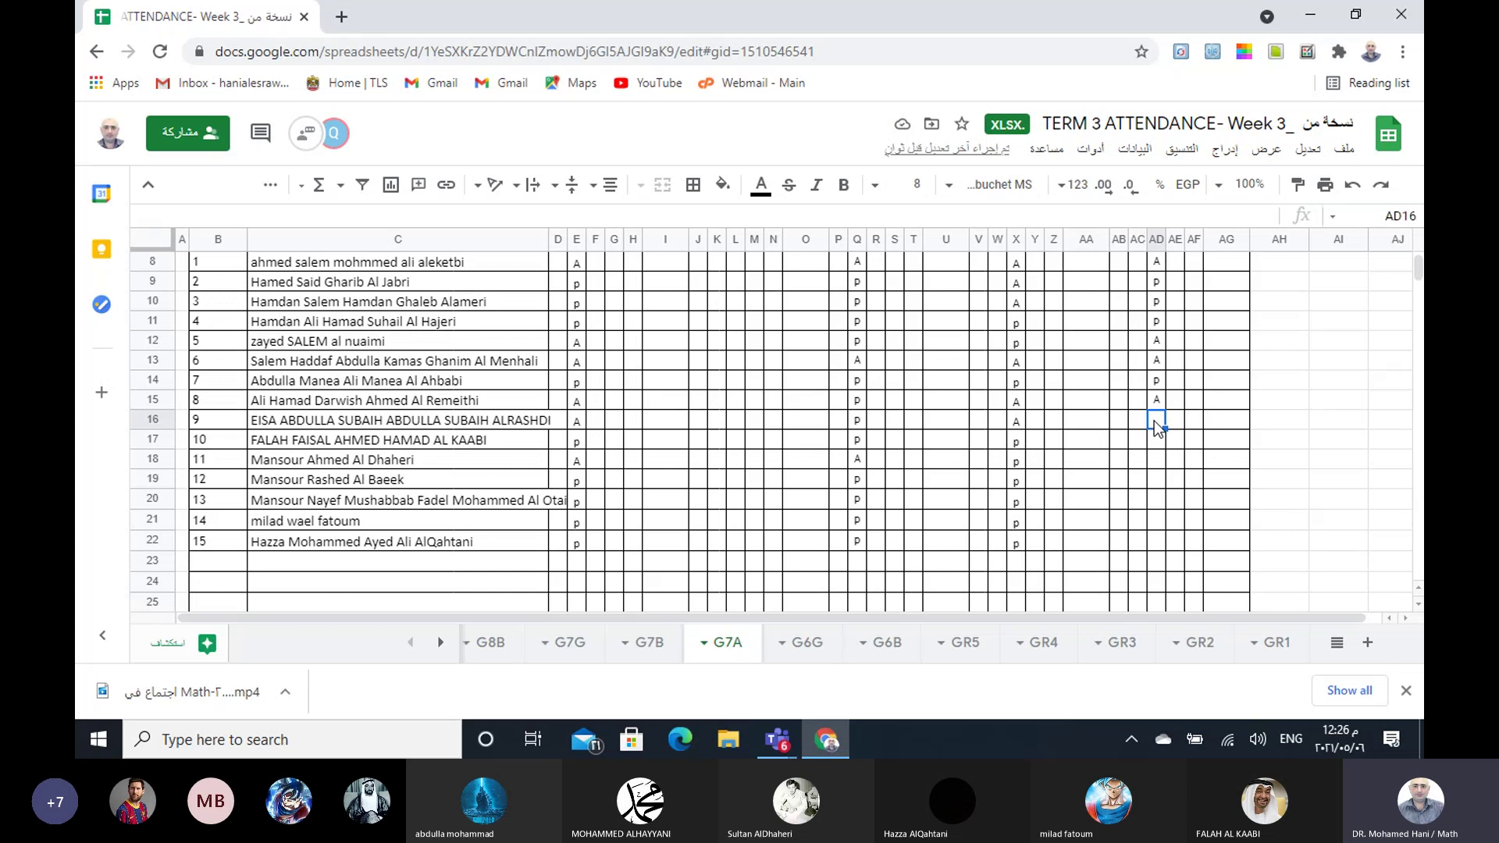
- Enter A for students 9 and 11 and p for student 10 under Thursday period 3 for class 7-A
{"action": "type", "text": "A"}
{"action": "left_click", "coordinate": [1158, 444]}
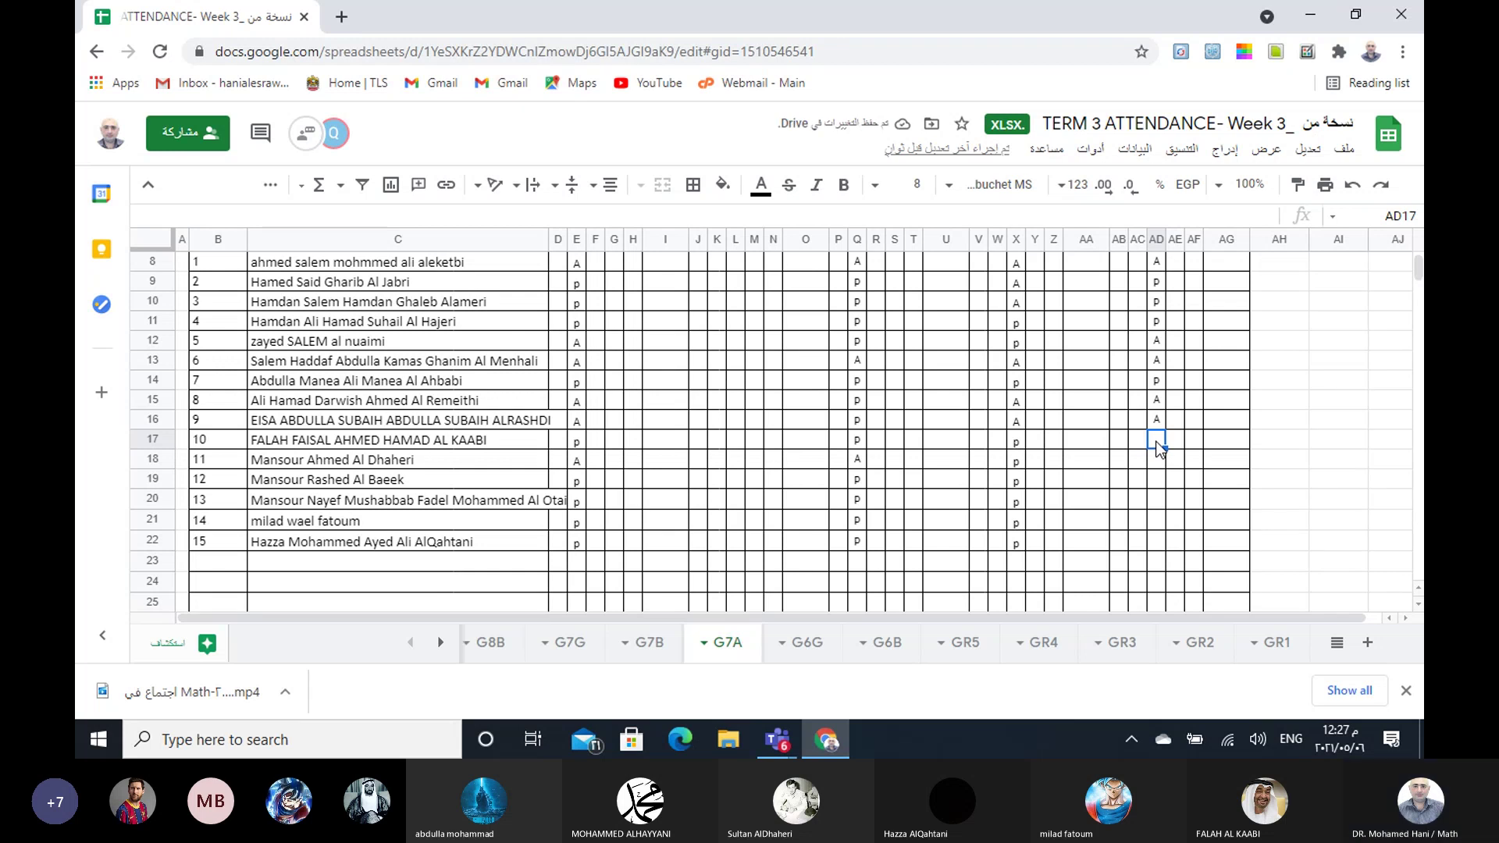
{"action": "type", "text": "p"}
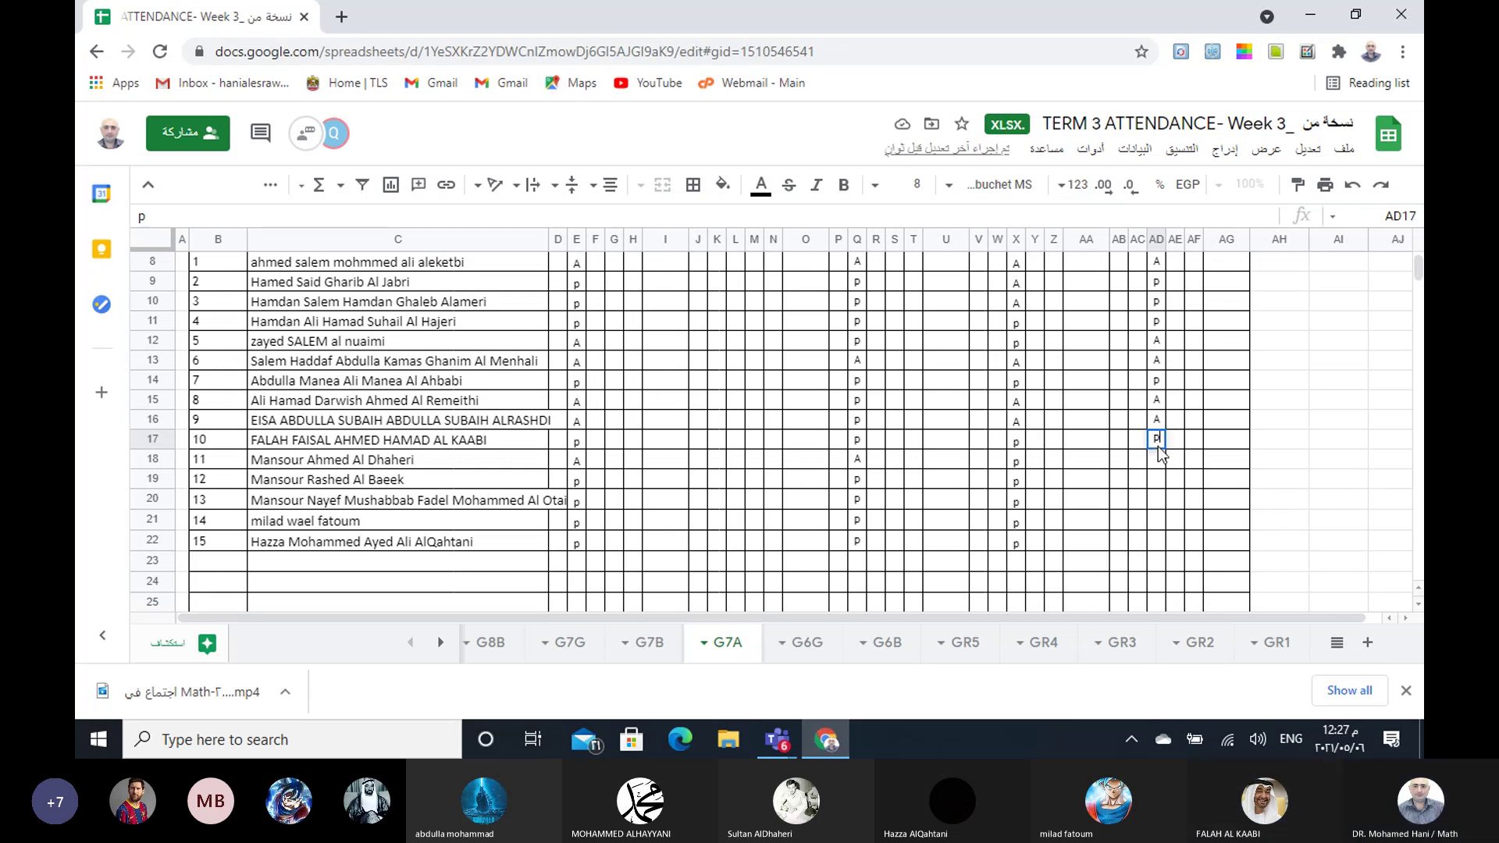
{"action": "left_click", "coordinate": [1161, 460]}
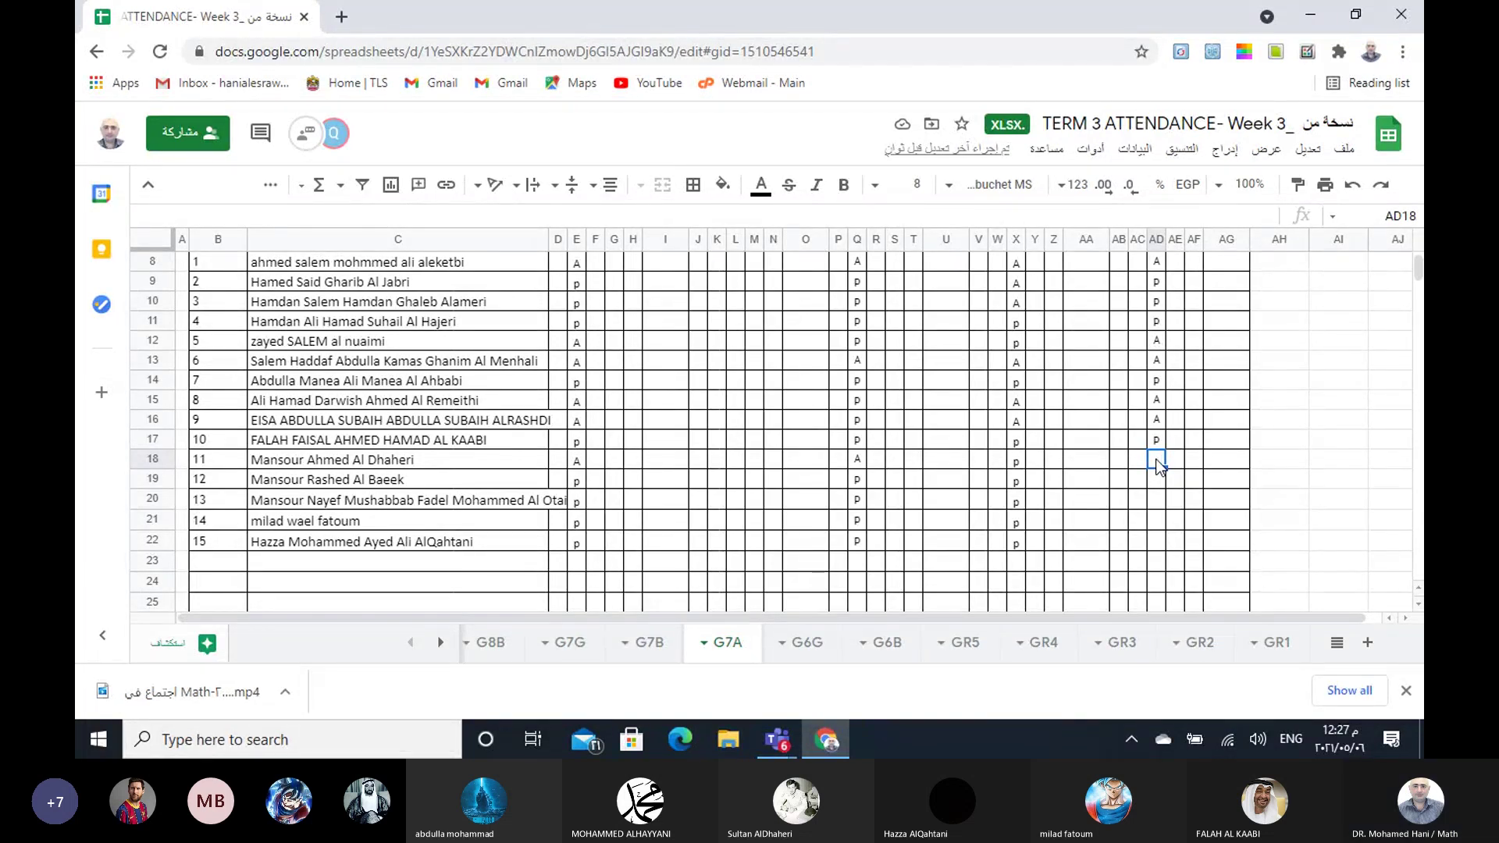
{"action": "type", "text": "A"}
{"action": "key", "text": "Return"}
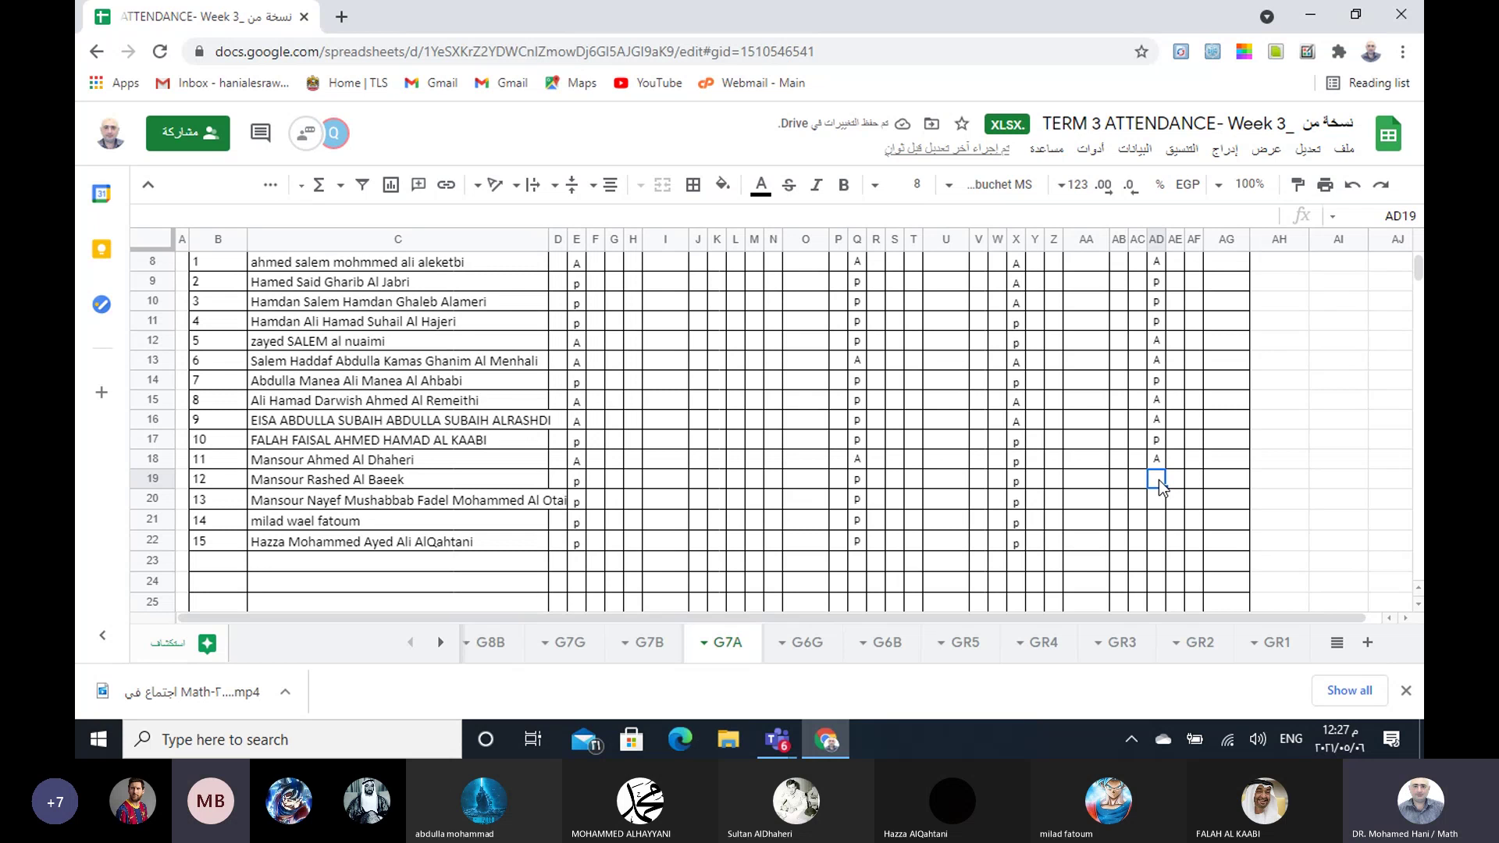
- Mark students 12 to 15 of class 7-A with p for Thursday period 3
{"action": "type", "text": "p"}
{"action": "left_click", "coordinate": [1154, 497]}
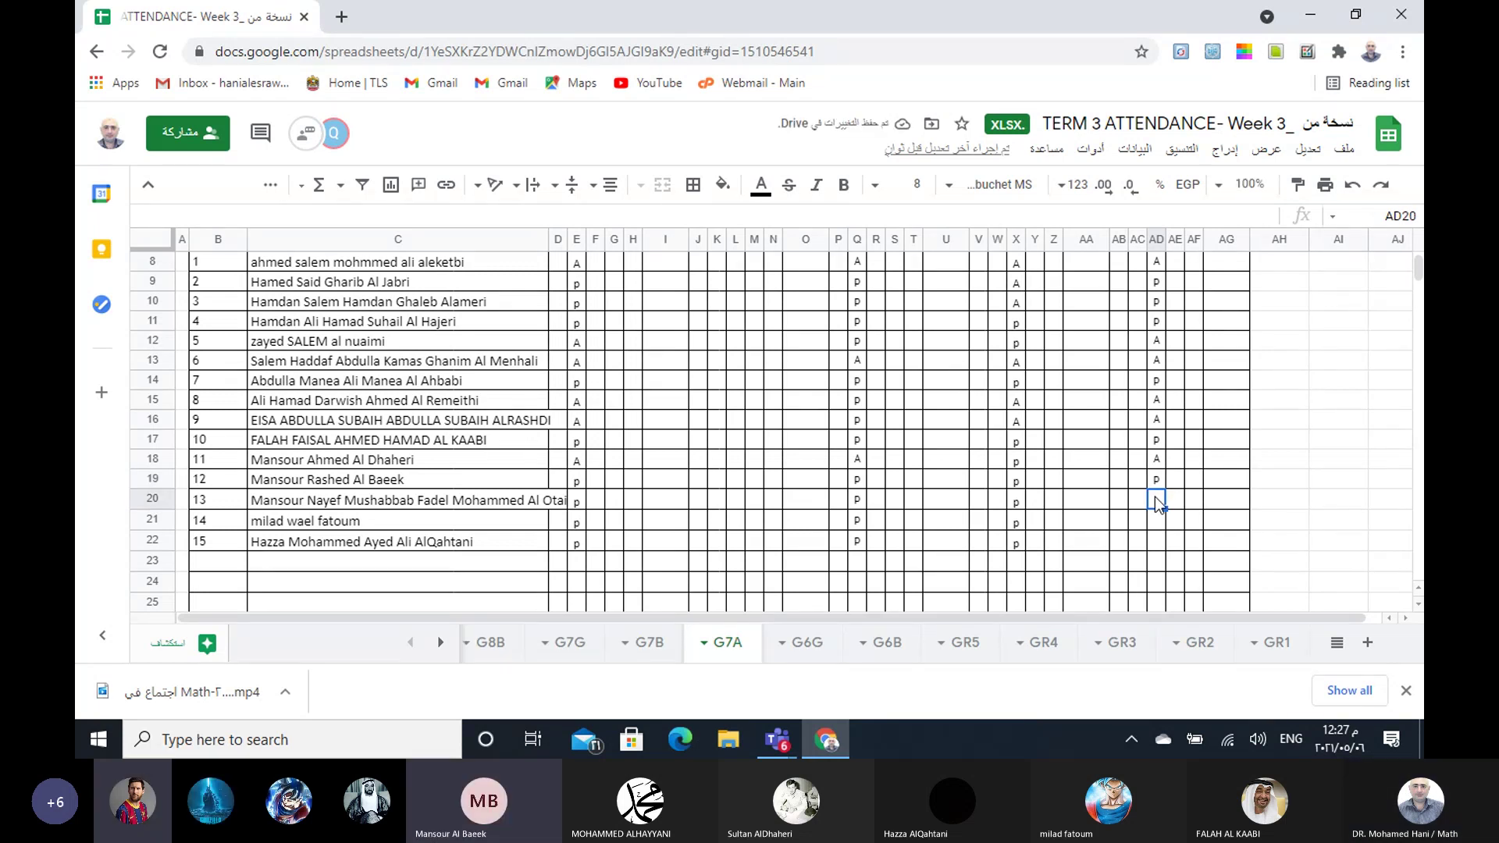
{"action": "type", "text": "p"}
{"action": "left_click", "coordinate": [1162, 524]}
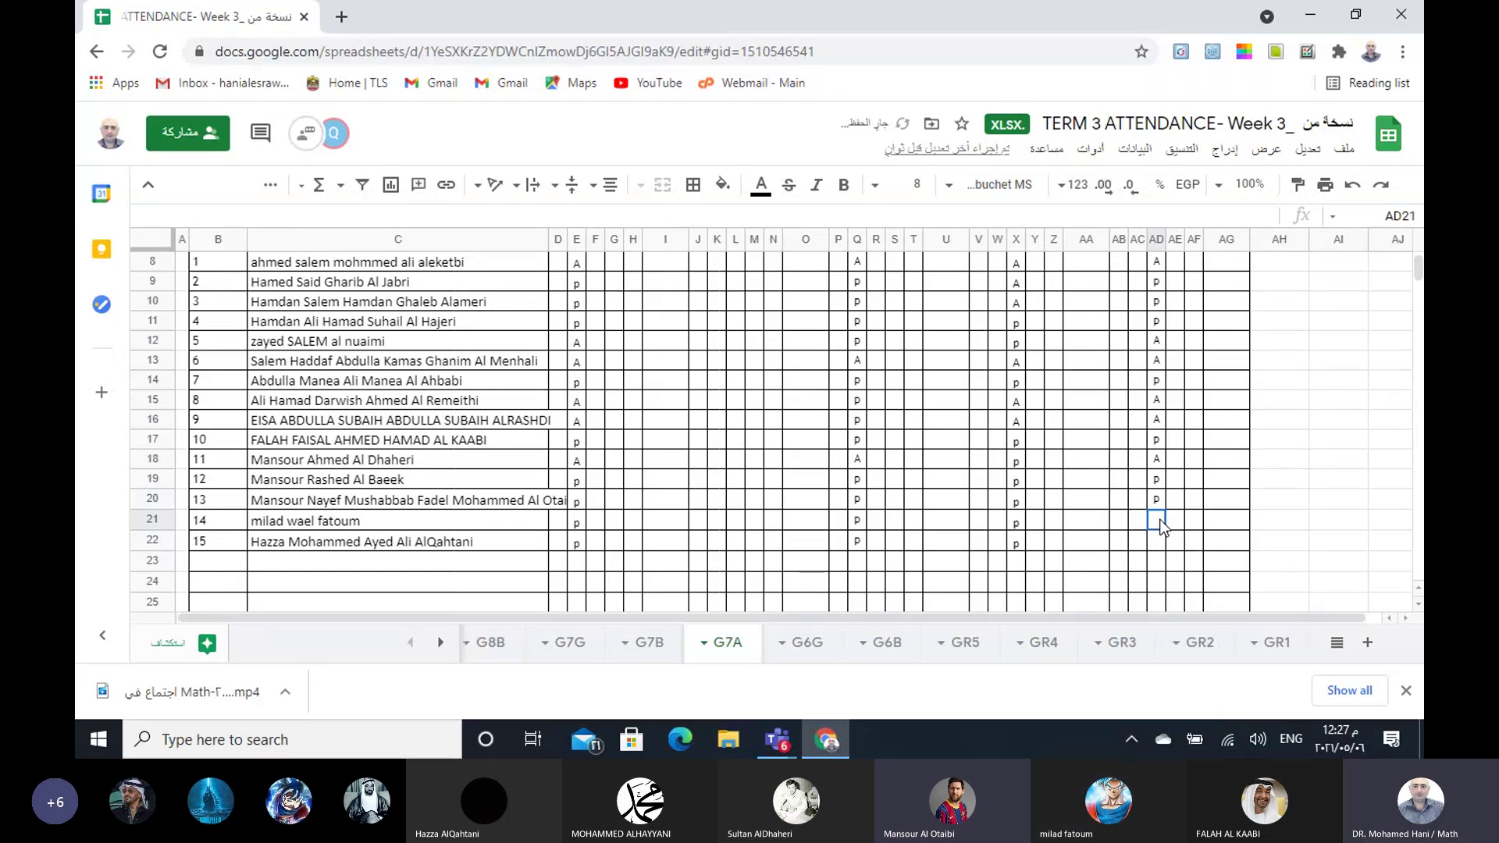
{"action": "type", "text": "p"}
{"action": "left_click", "coordinate": [1157, 541]}
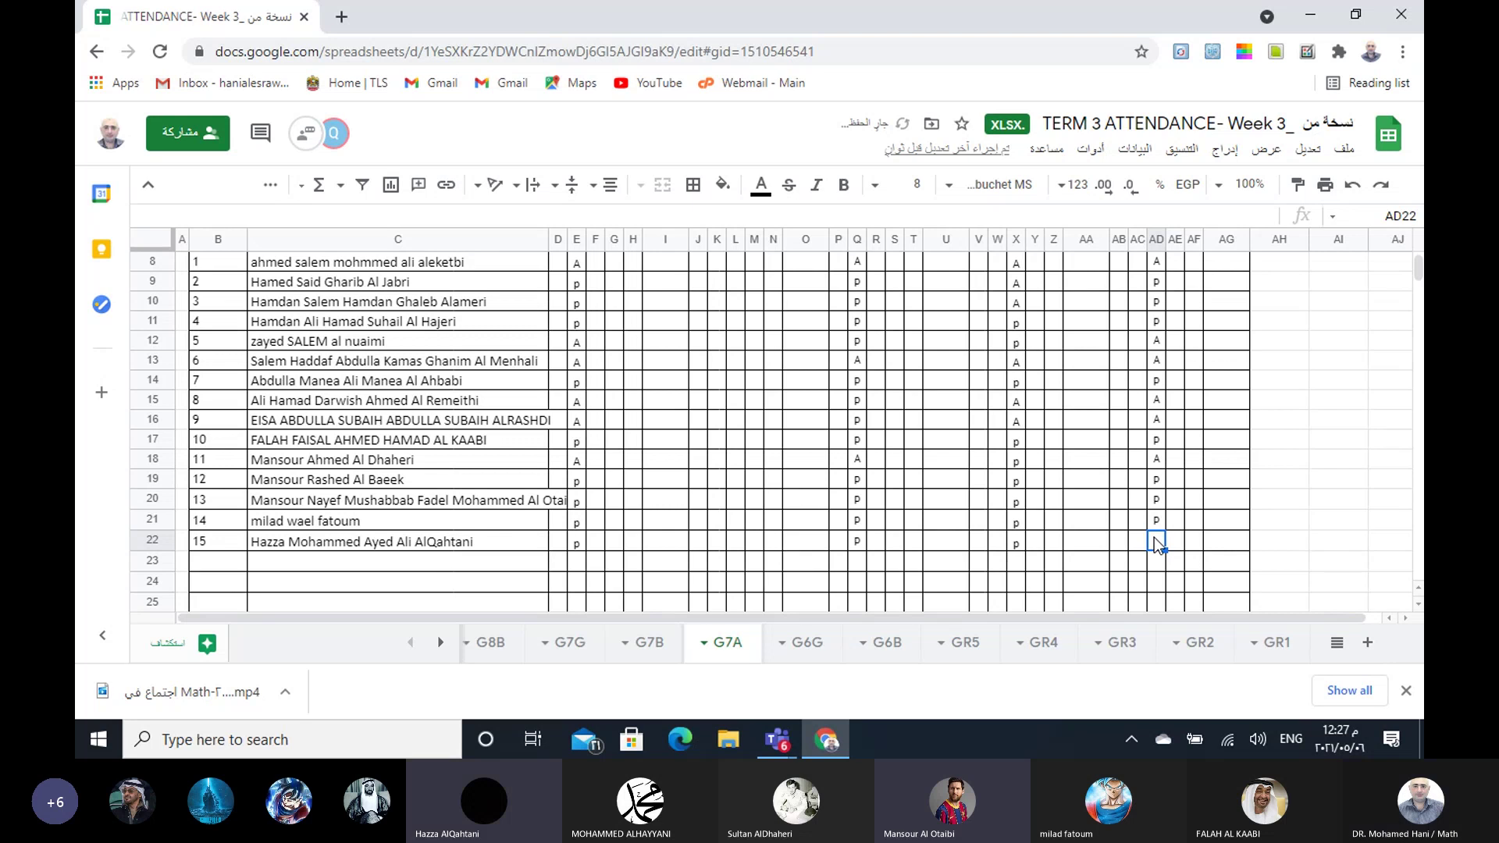
{"action": "type", "text": "p"}
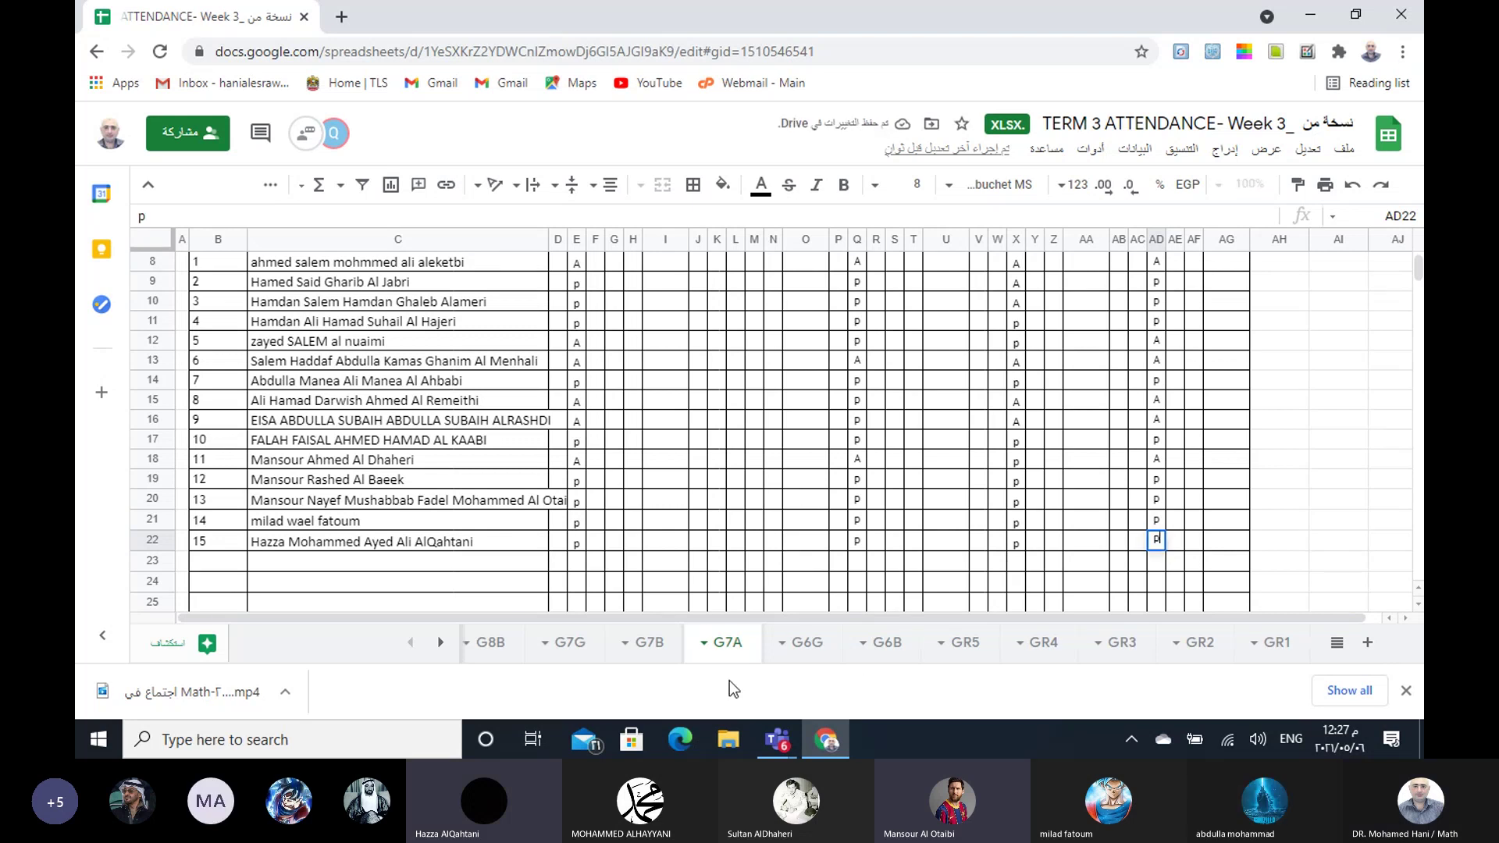
- On the G7B sheet, record Thursday period 3 attendance as p for student 1 and A for student 2
{"action": "left_click", "coordinate": [650, 643]}
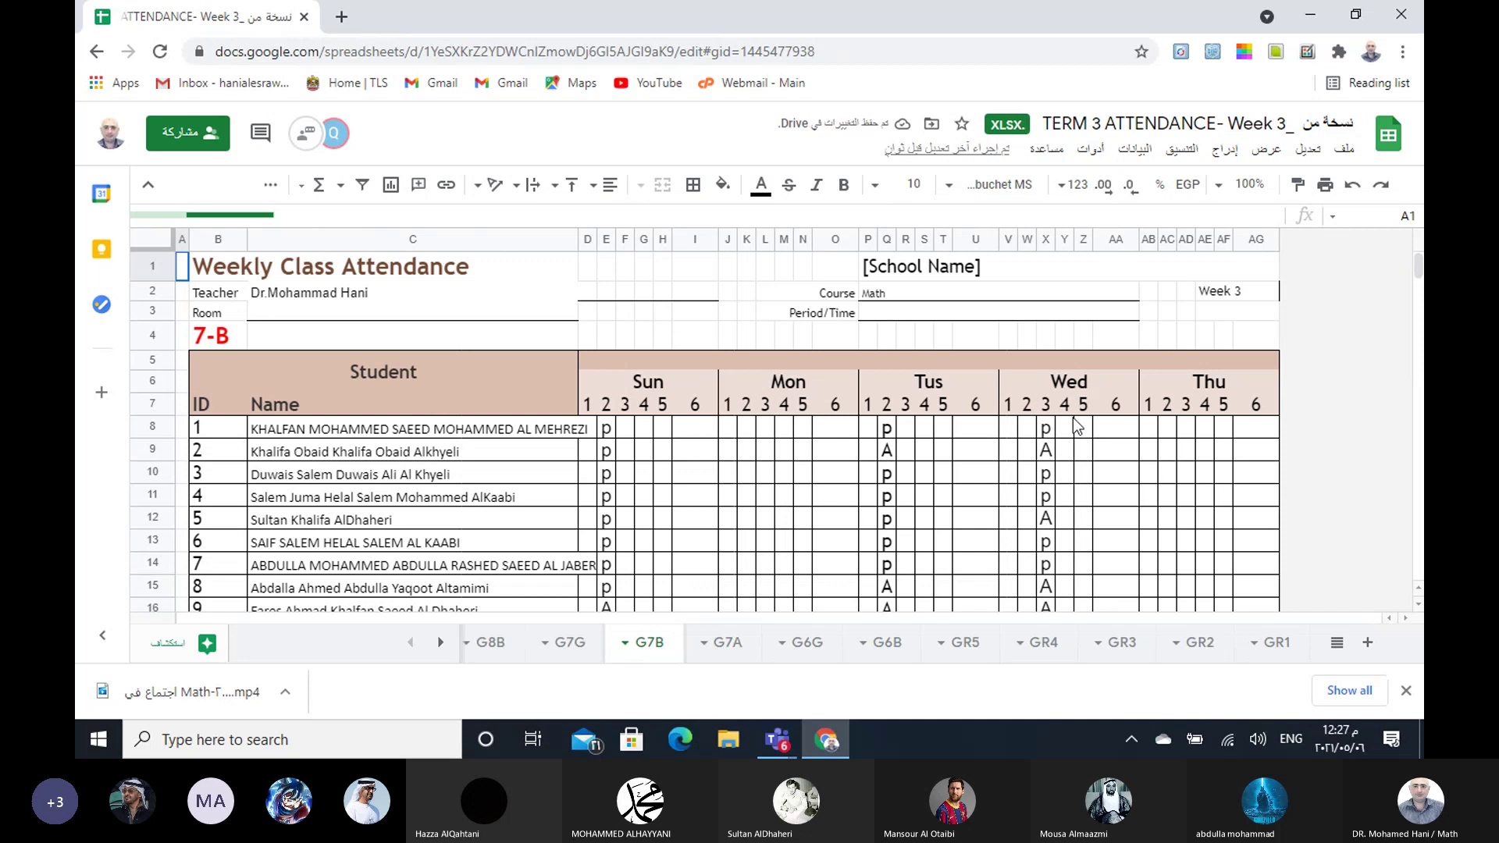
{"action": "left_click", "coordinate": [1184, 428]}
{"action": "type", "text": "p"}
{"action": "left_click", "coordinate": [1183, 451]}
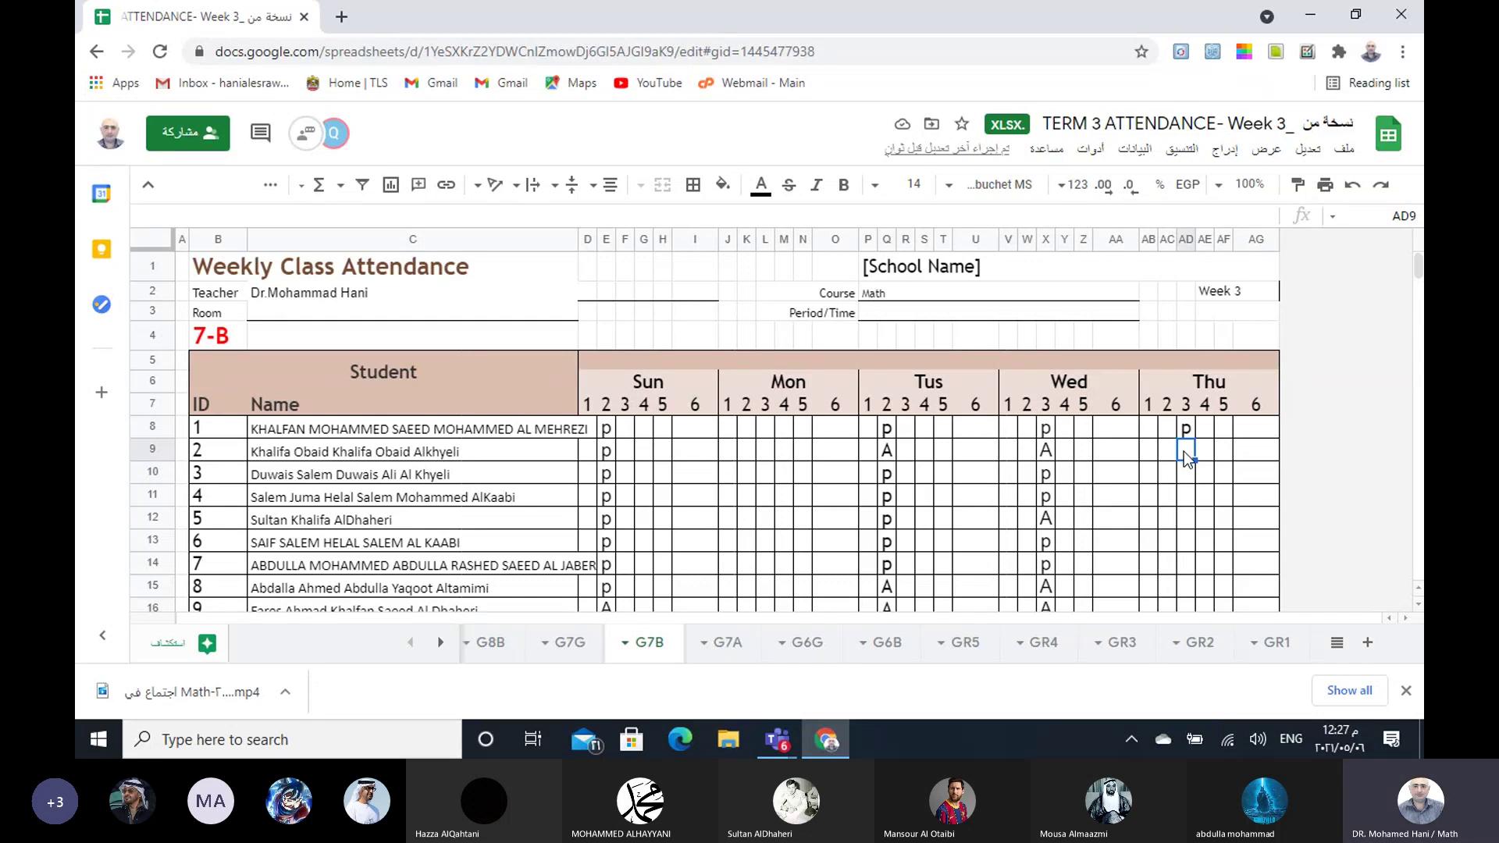
{"action": "type", "text": "A"}
{"action": "key", "text": "Return"}
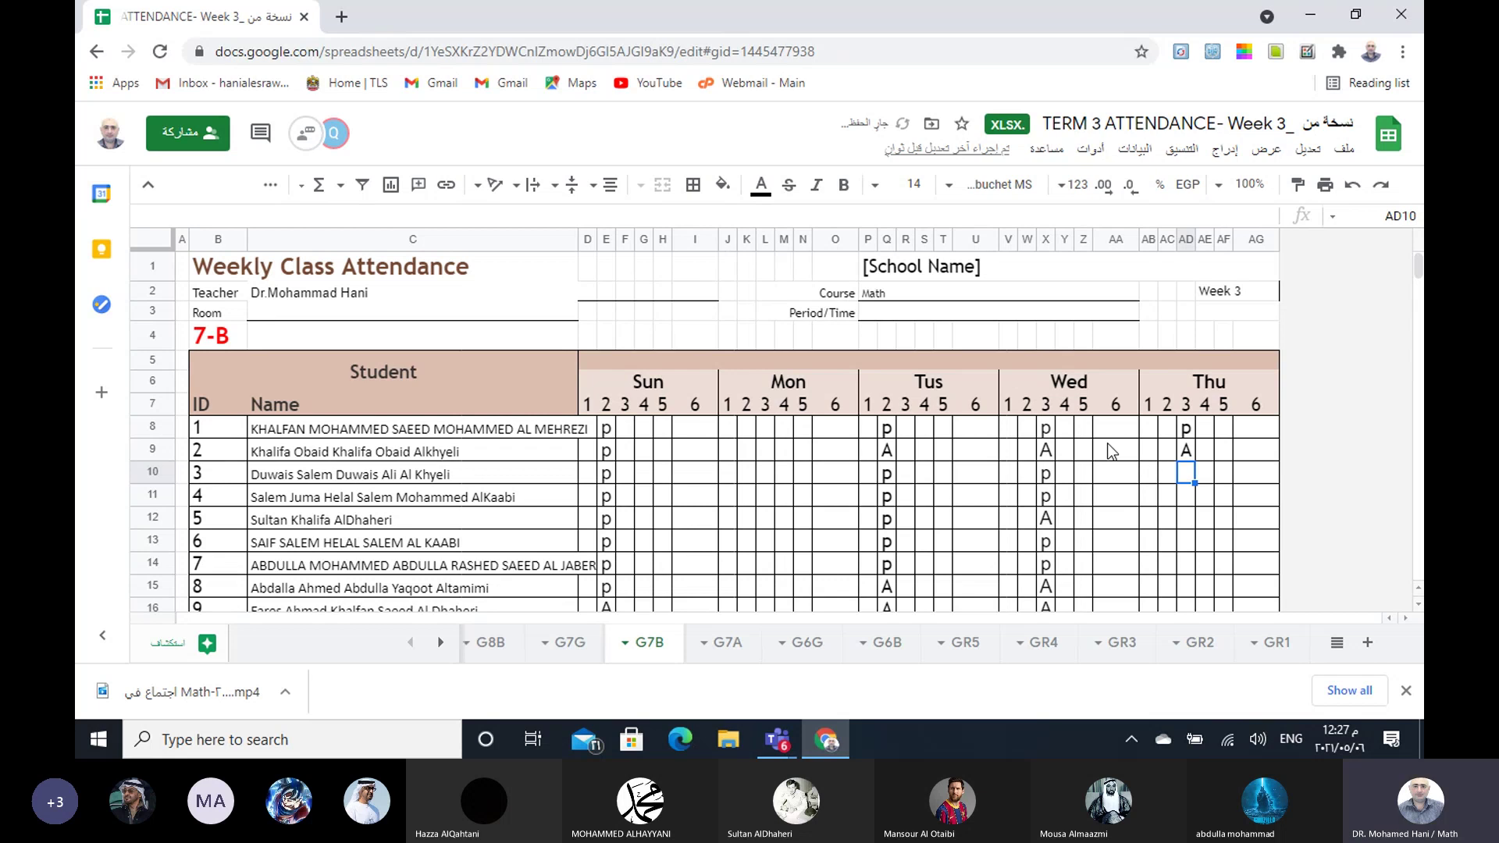
- Enter A for student 3 and p for students 4 and 5 under Thursday period 3 for class 7-B
{"action": "scroll", "coordinate": [1112, 451], "scroll_direction": "down", "scroll_amount": 2}
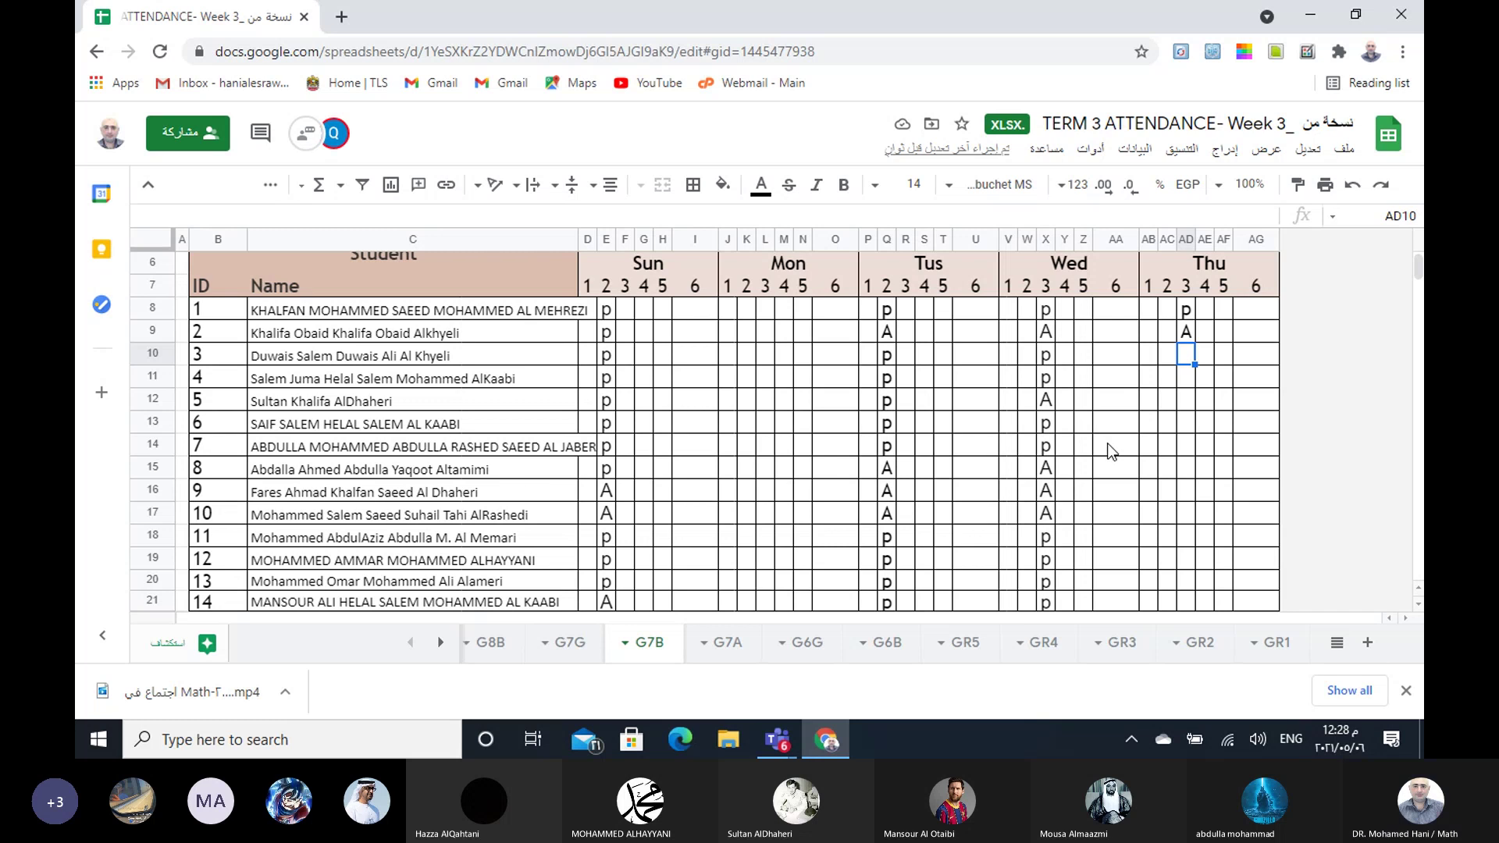
{"action": "type", "text": "A"}
{"action": "left_click", "coordinate": [1187, 380]}
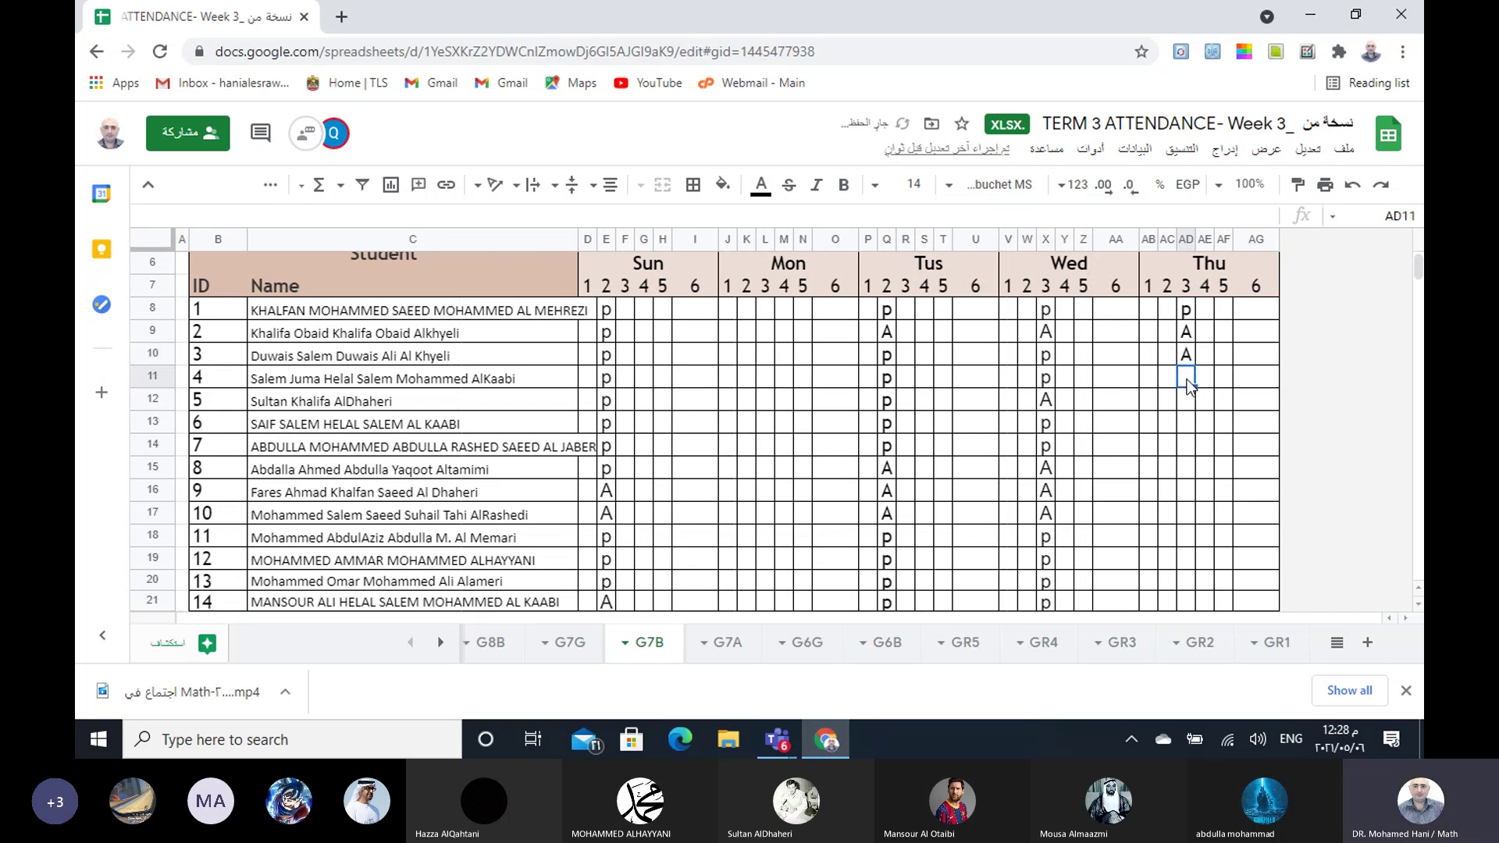
{"action": "type", "text": "p"}
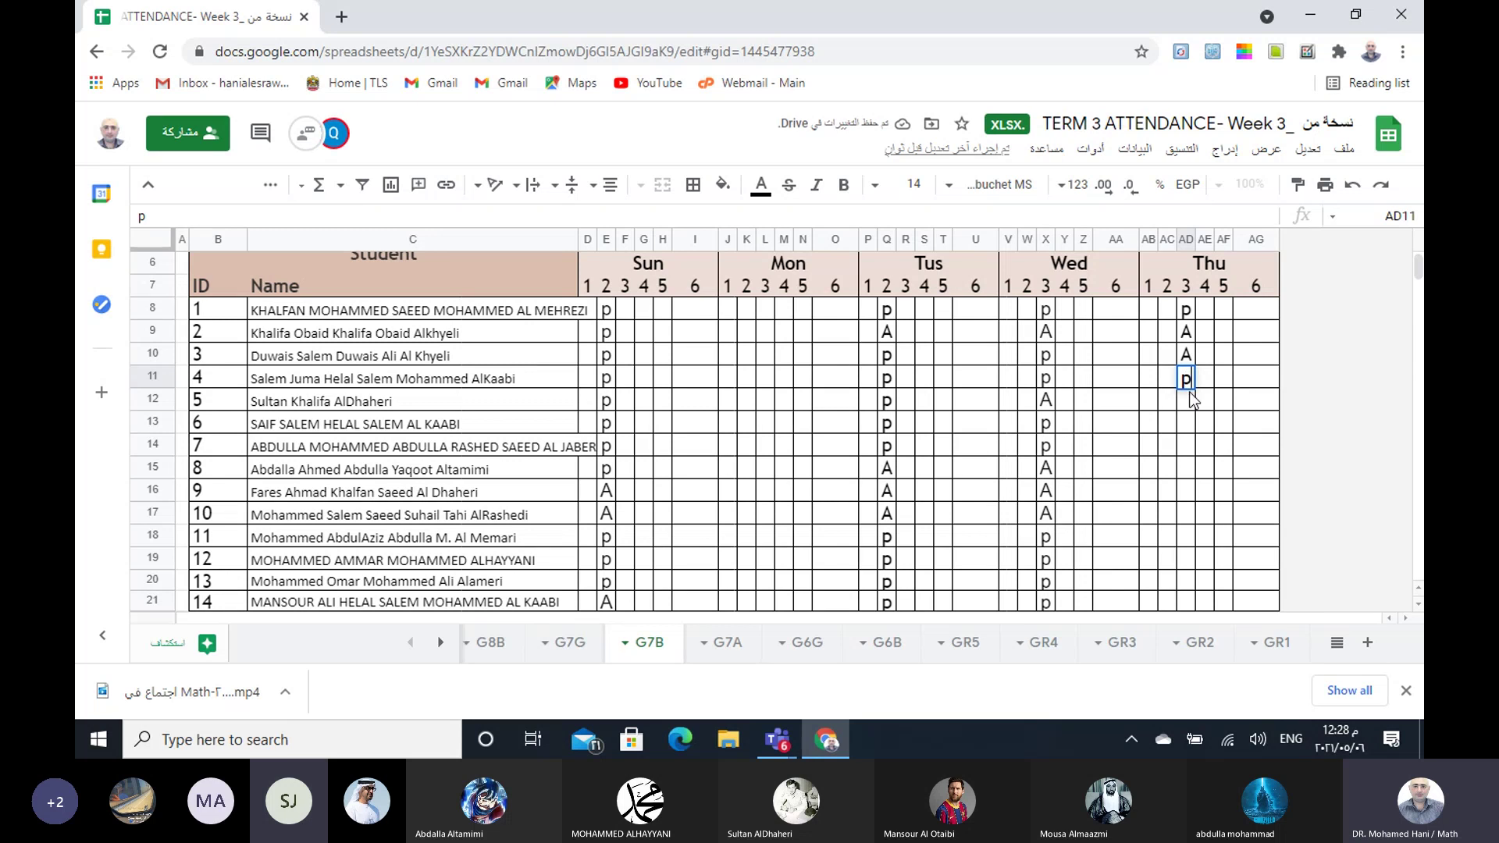
{"action": "left_click", "coordinate": [1190, 401]}
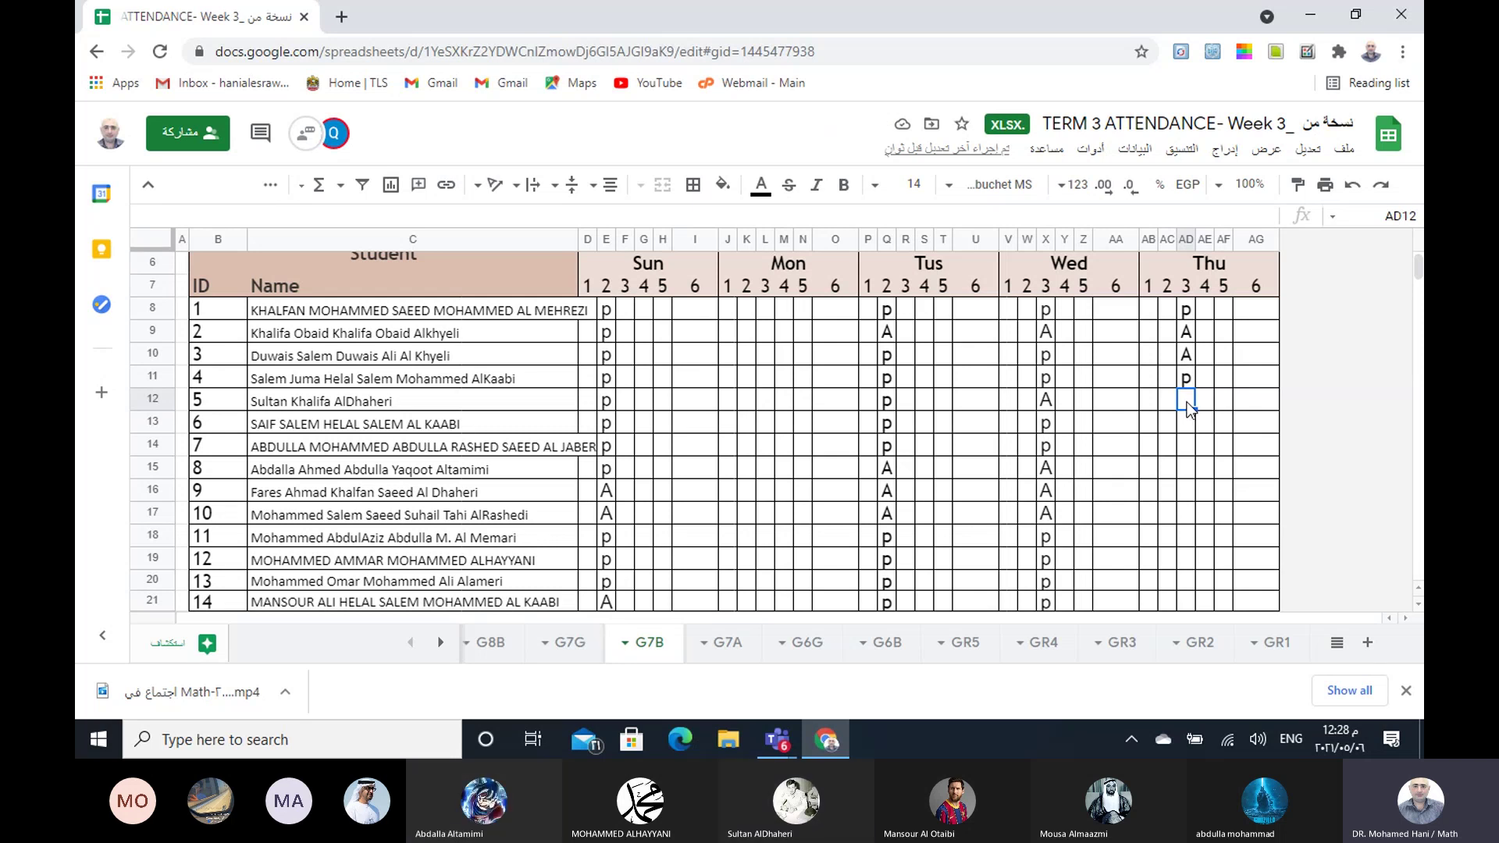
{"action": "type", "text": "p"}
{"action": "key", "text": "Return"}
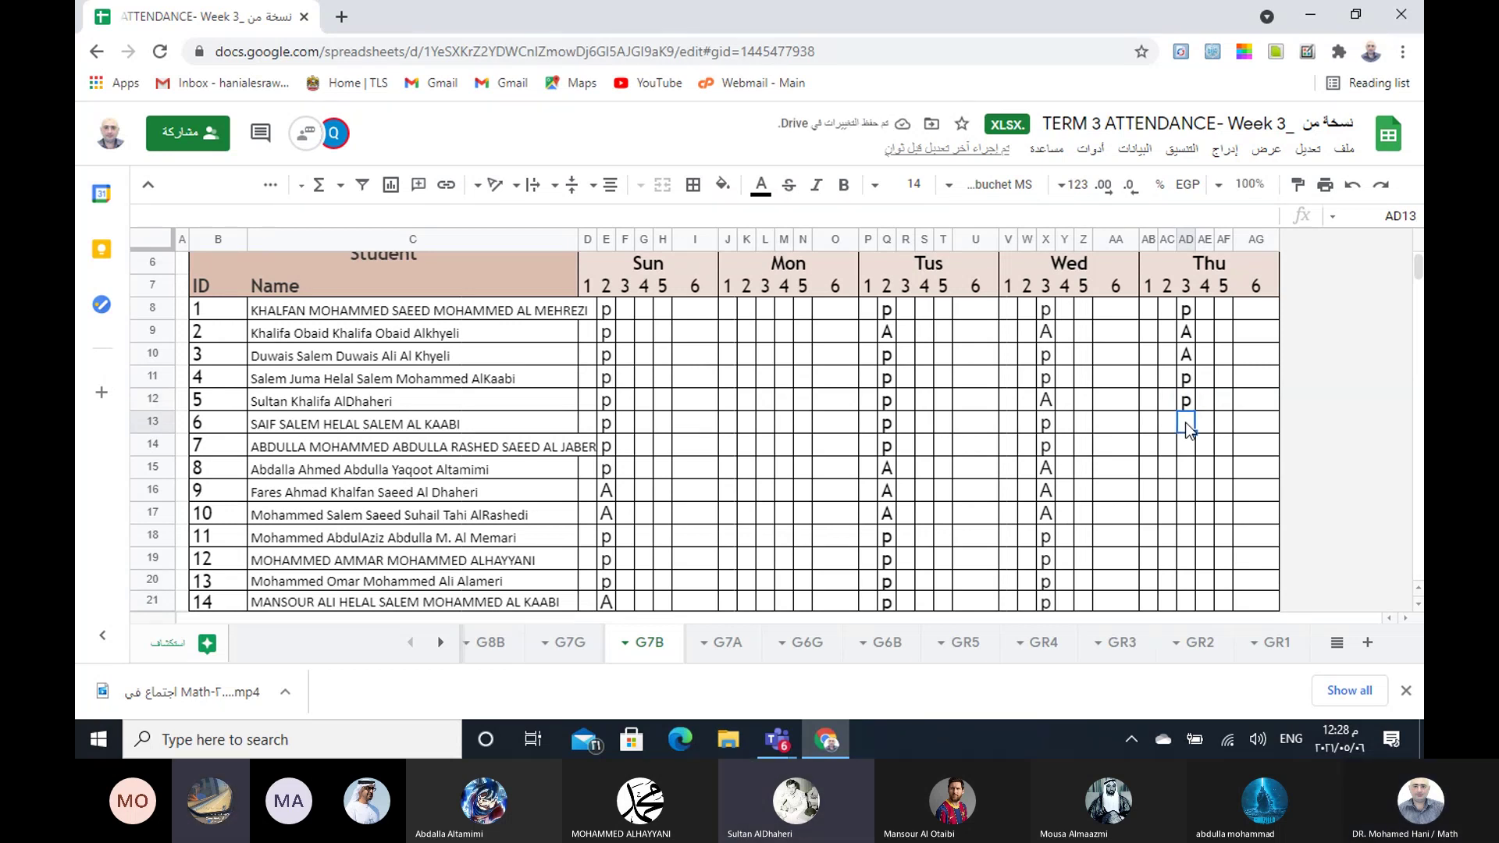
- Mark students 6, 7 and 8 of class 7-B with p for Thursday period 3
{"action": "type", "text": "p"}
{"action": "key", "text": "Return"}
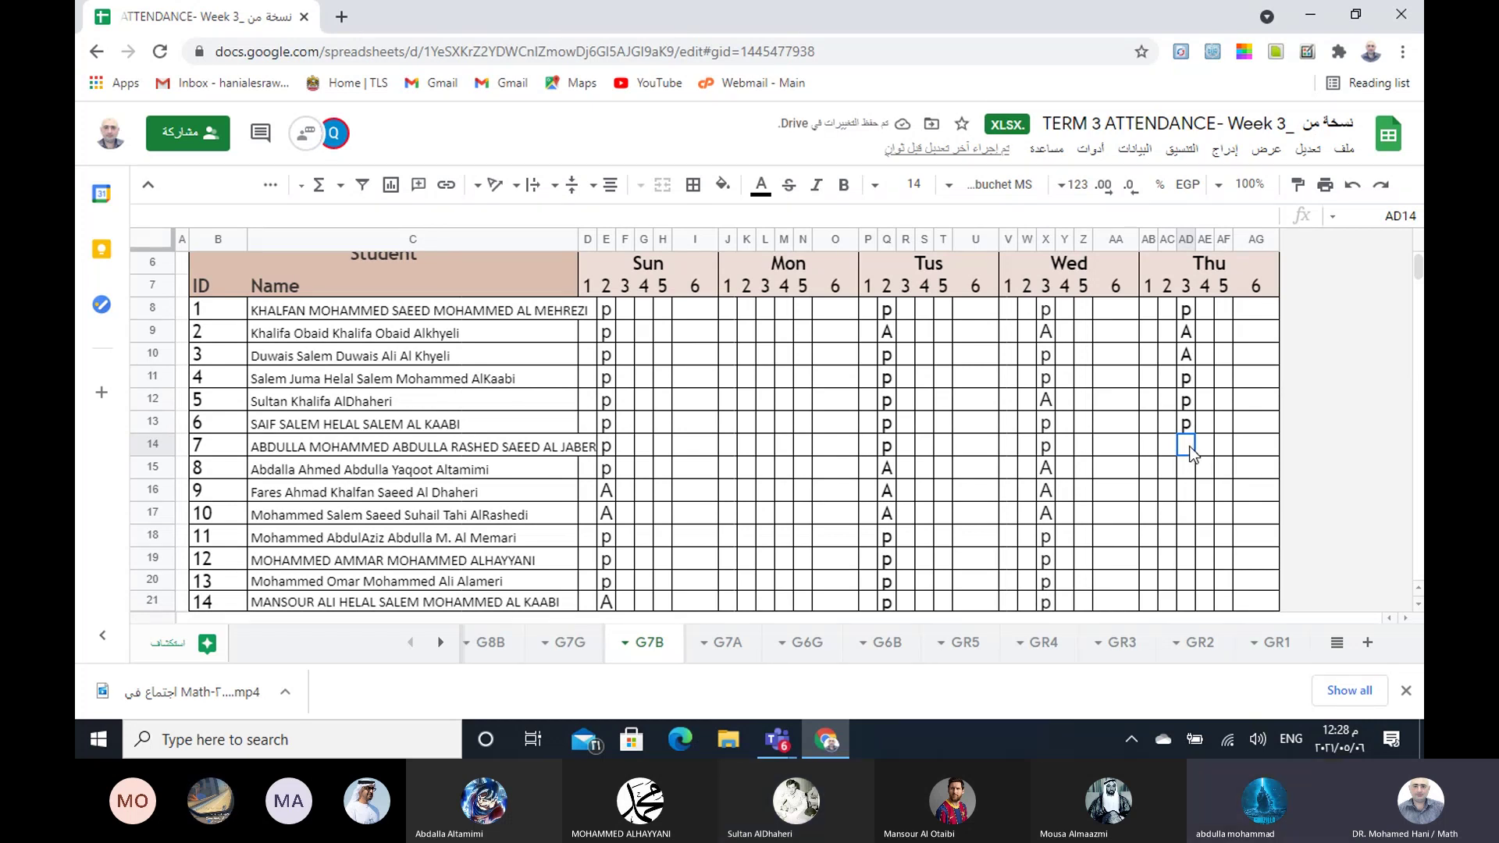
{"action": "type", "text": "p"}
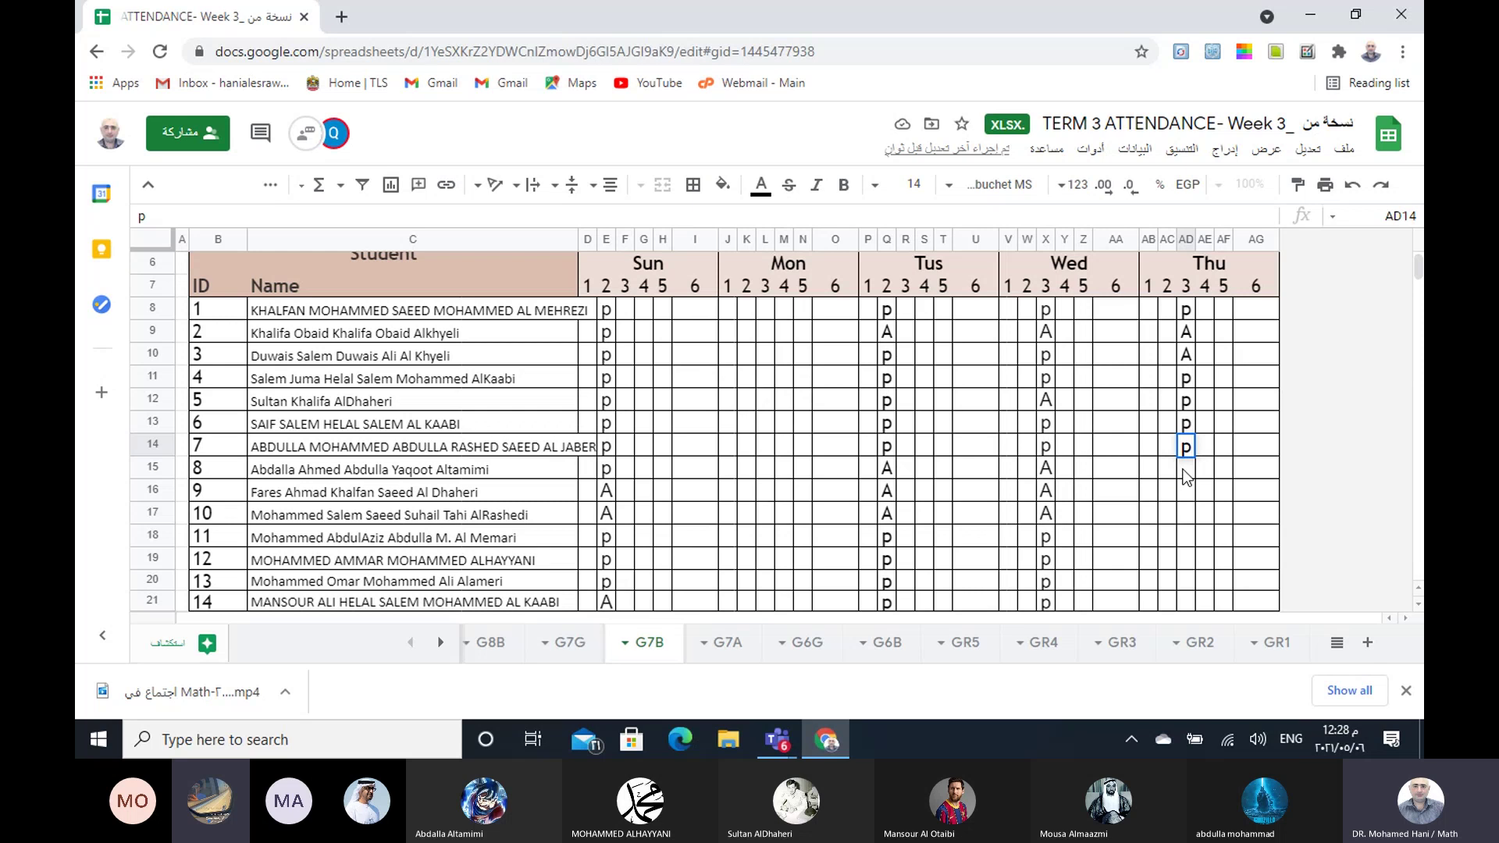
{"action": "key", "text": "Return"}
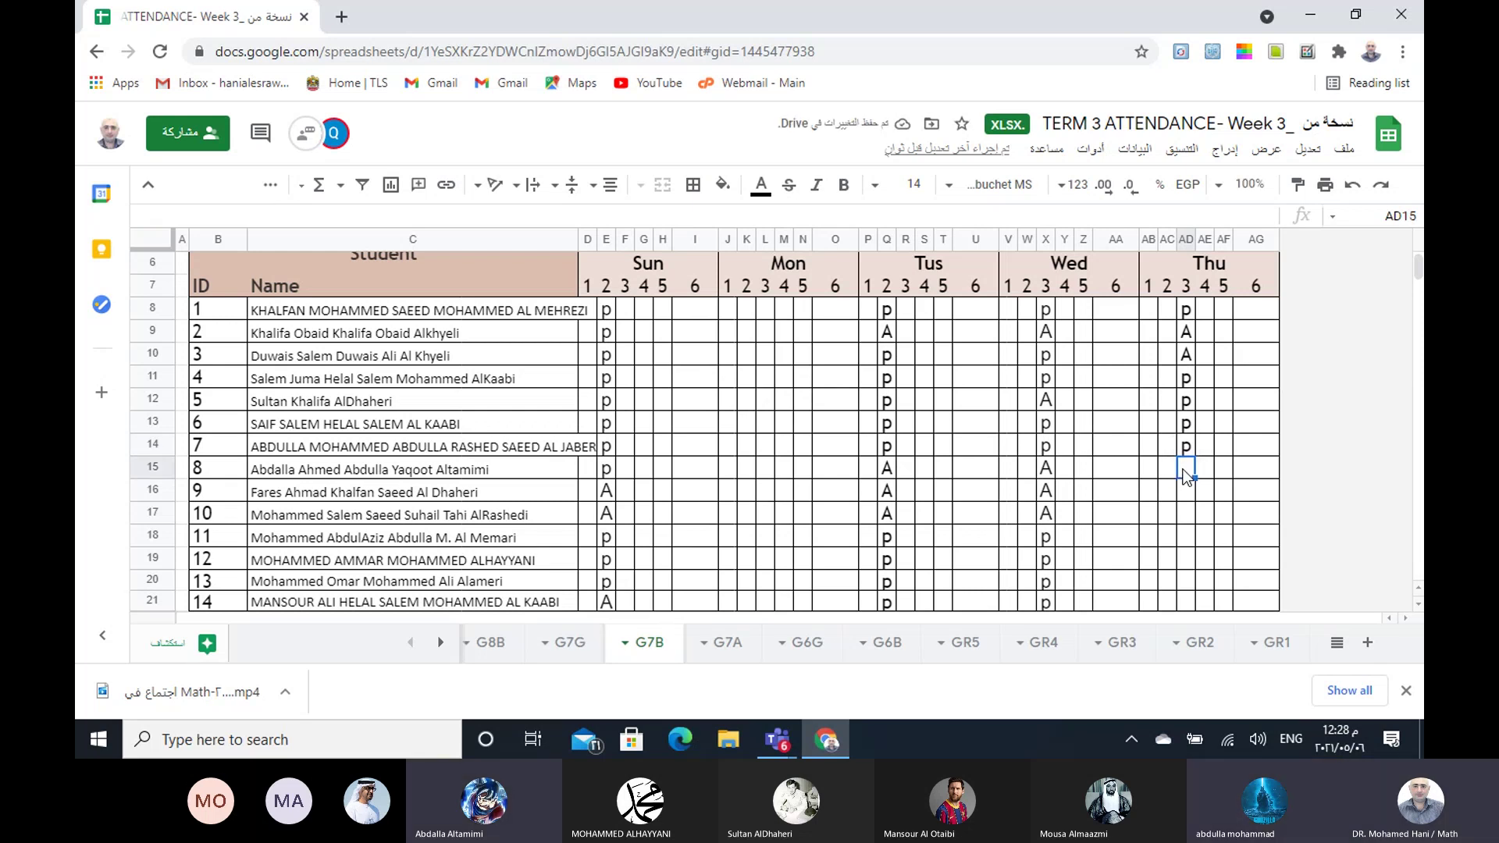
{"action": "type", "text": "p"}
{"action": "key", "text": "Return"}
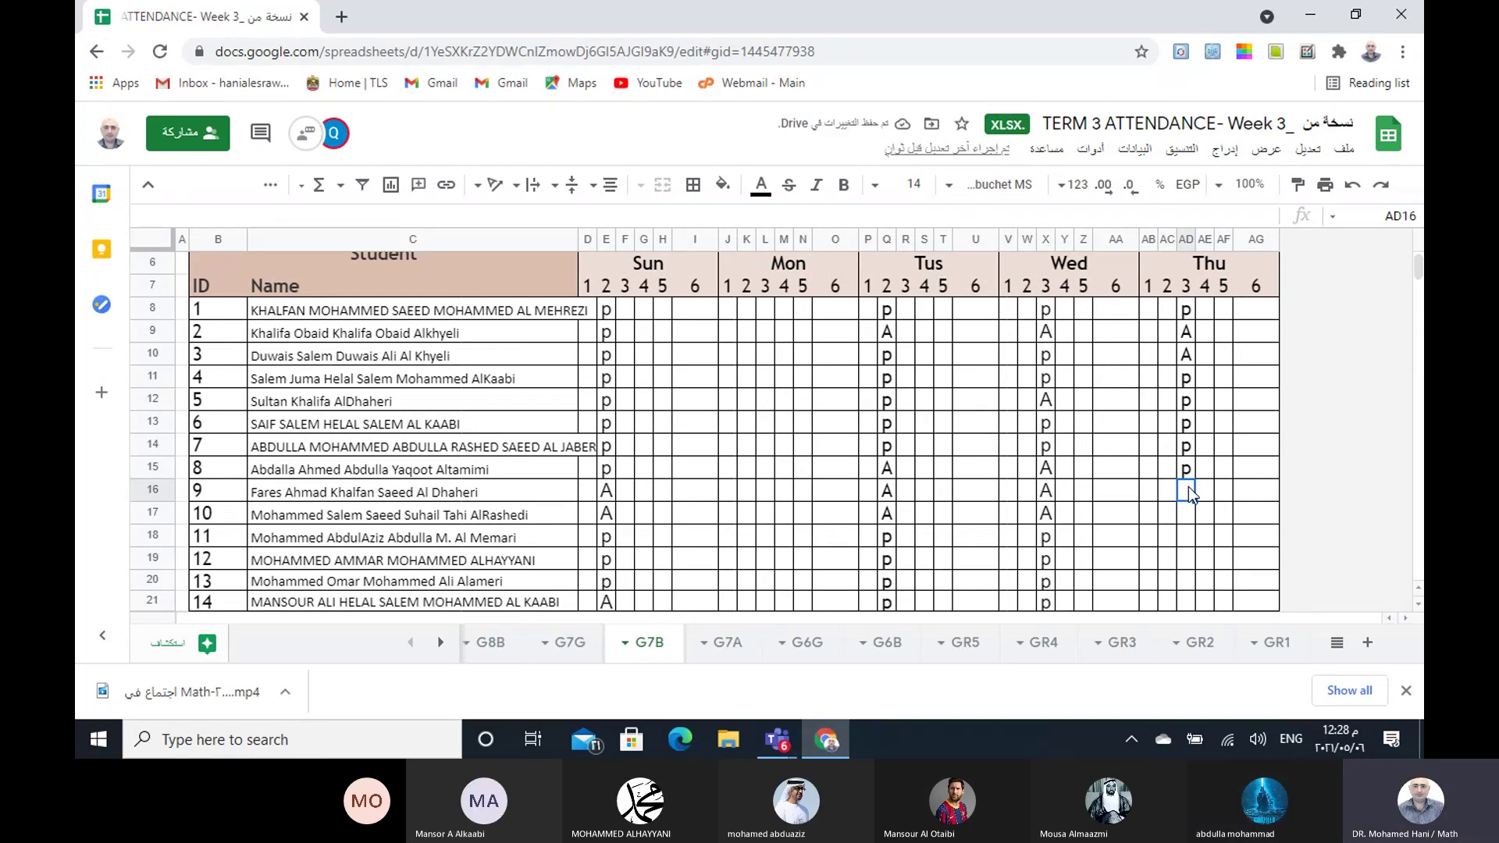
- Enter A for students 9 and 10 under Thursday period 3 for class 7-B
{"action": "type", "text": "A"}
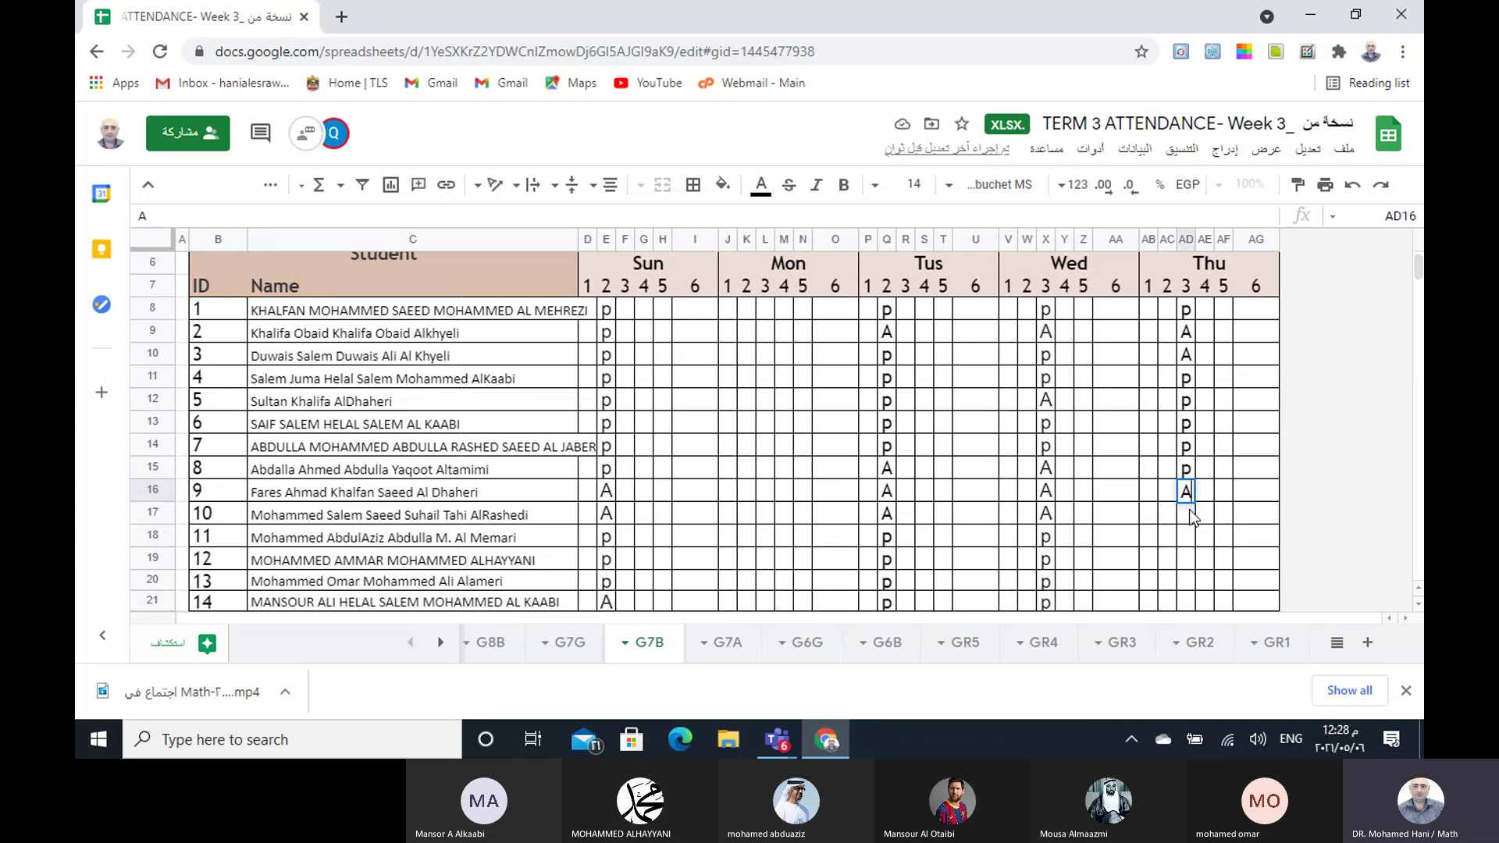
{"action": "key", "text": "Return"}
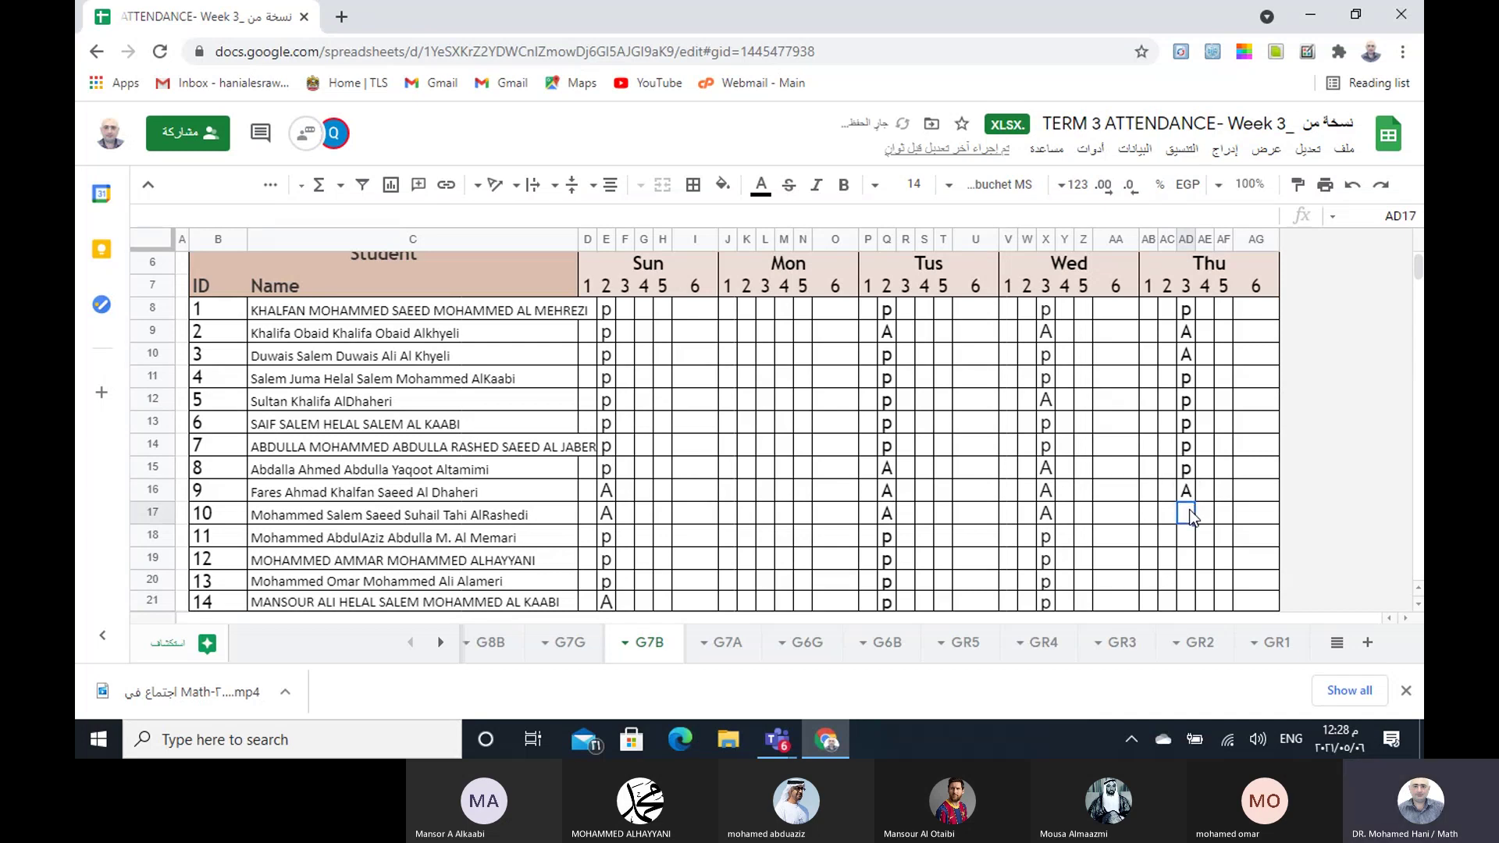
{"action": "type", "text": "A"}
{"action": "scroll", "coordinate": [1206, 474], "scroll_direction": "down", "scroll_amount": 1}
{"action": "scroll", "coordinate": [1206, 473], "scroll_direction": "down", "scroll_amount": 2}
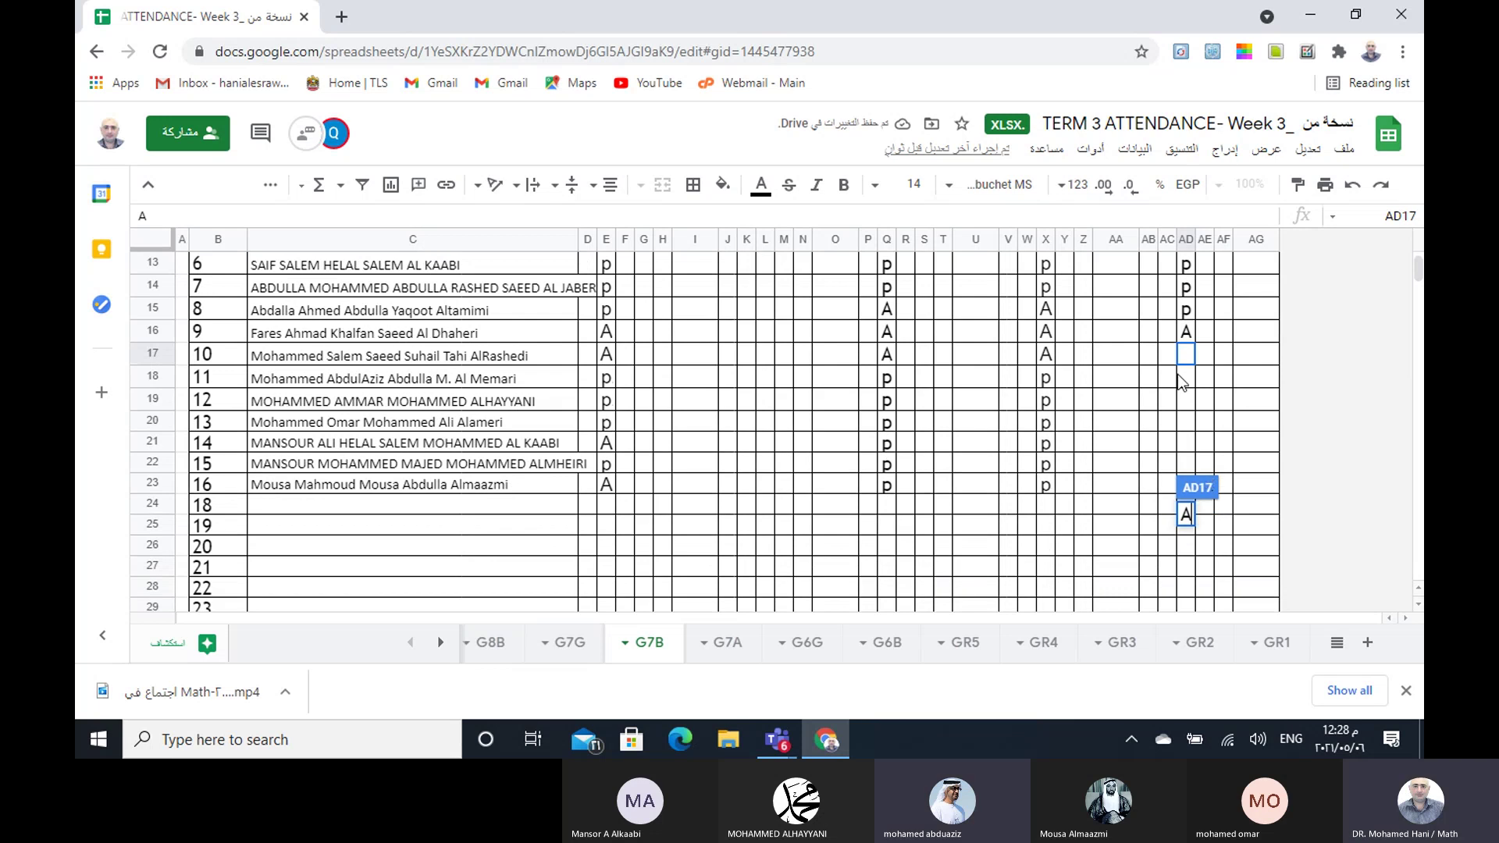
{"action": "left_click", "coordinate": [1187, 377]}
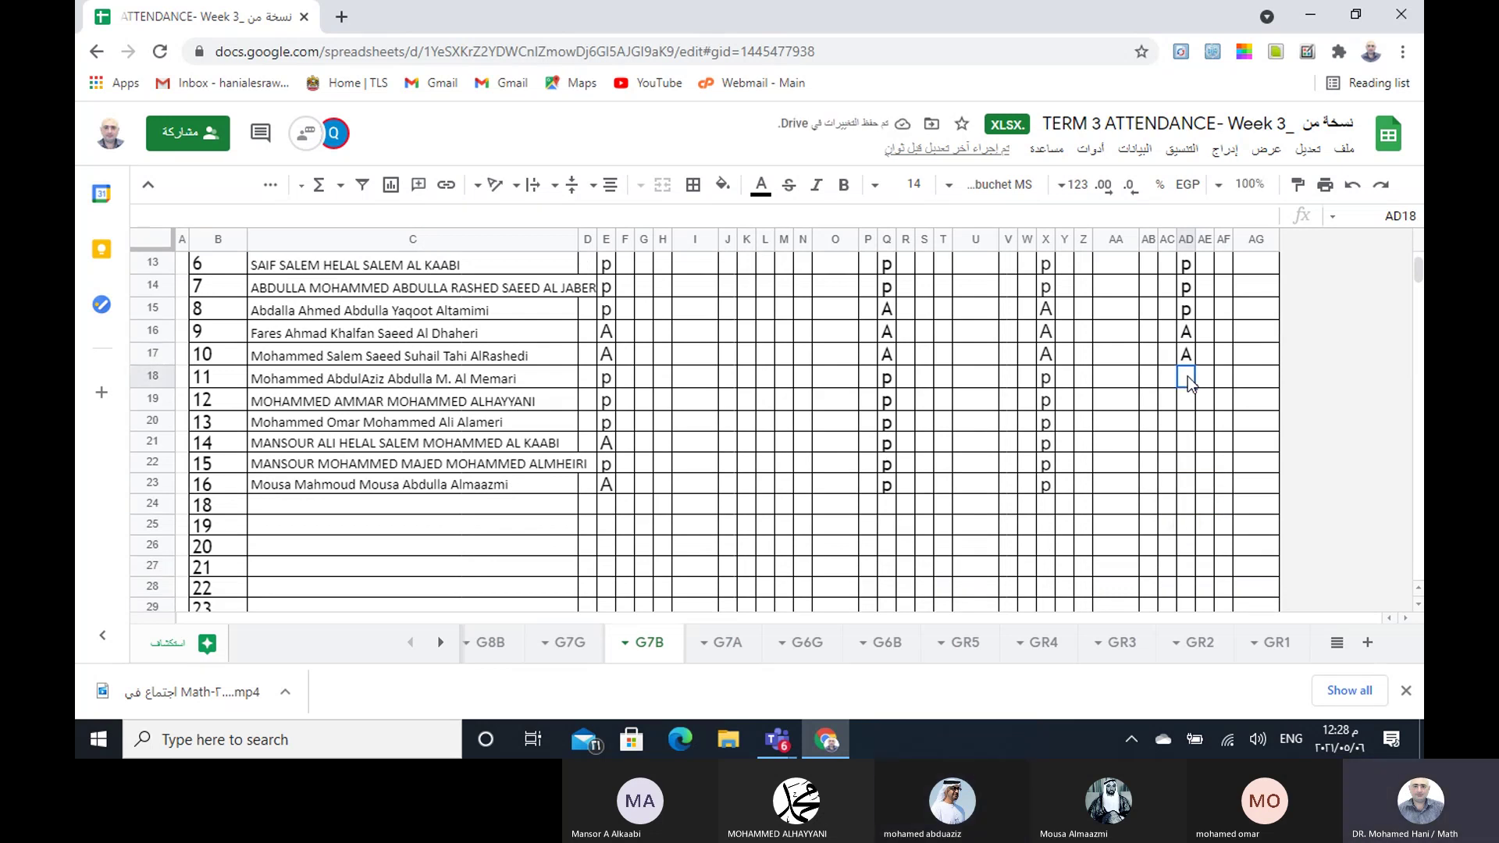
- Record students 11, 12 and 13 of class 7-B as p for Thursday period 3
{"action": "type", "text": "p"}
{"action": "left_click", "coordinate": [1187, 401]}
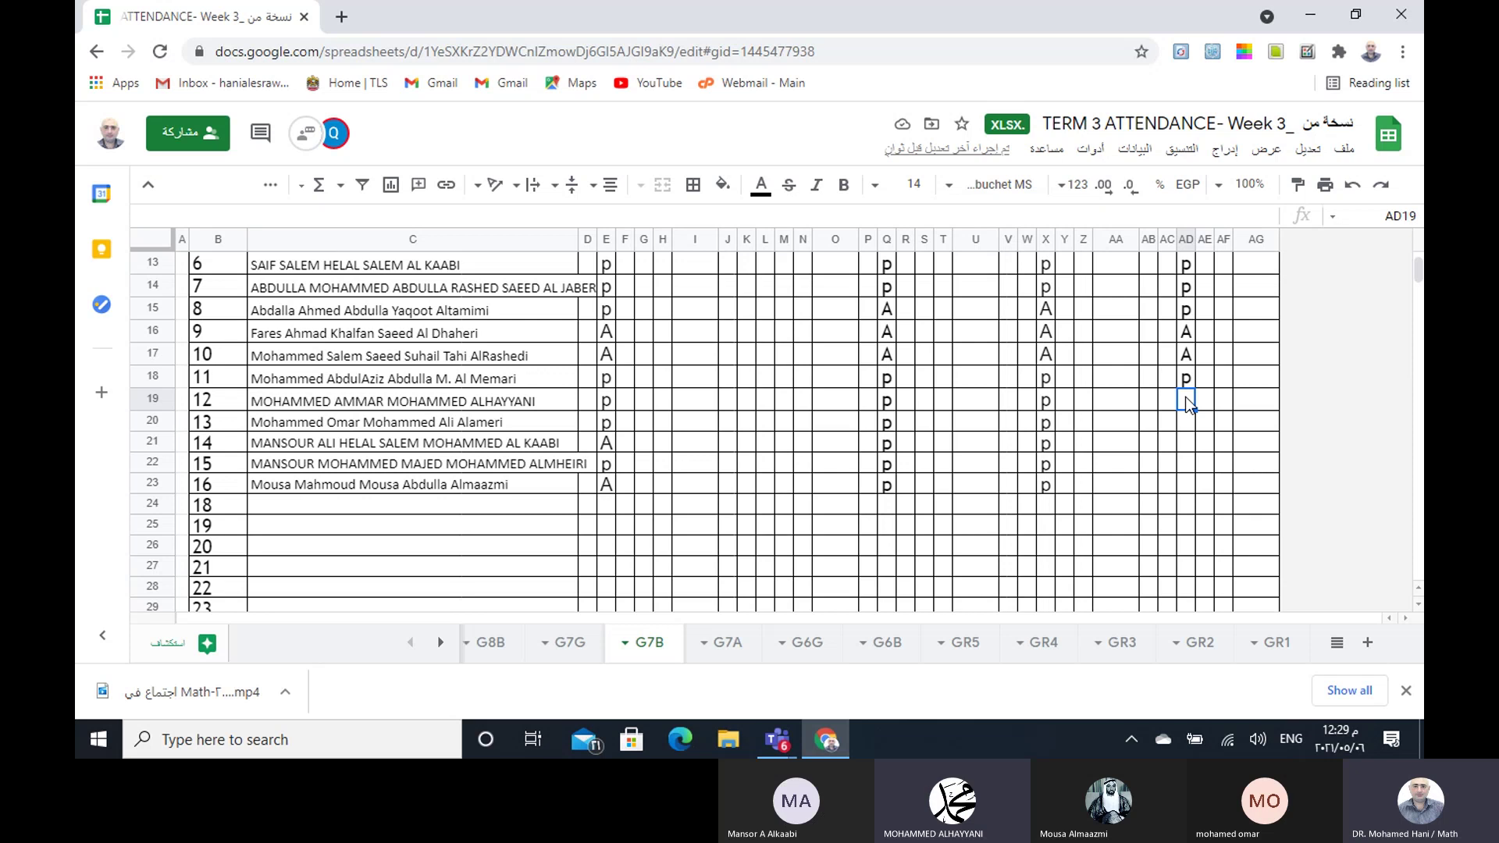
{"action": "type", "text": "p"}
{"action": "left_click", "coordinate": [1186, 422]}
{"action": "type", "text": "p"}
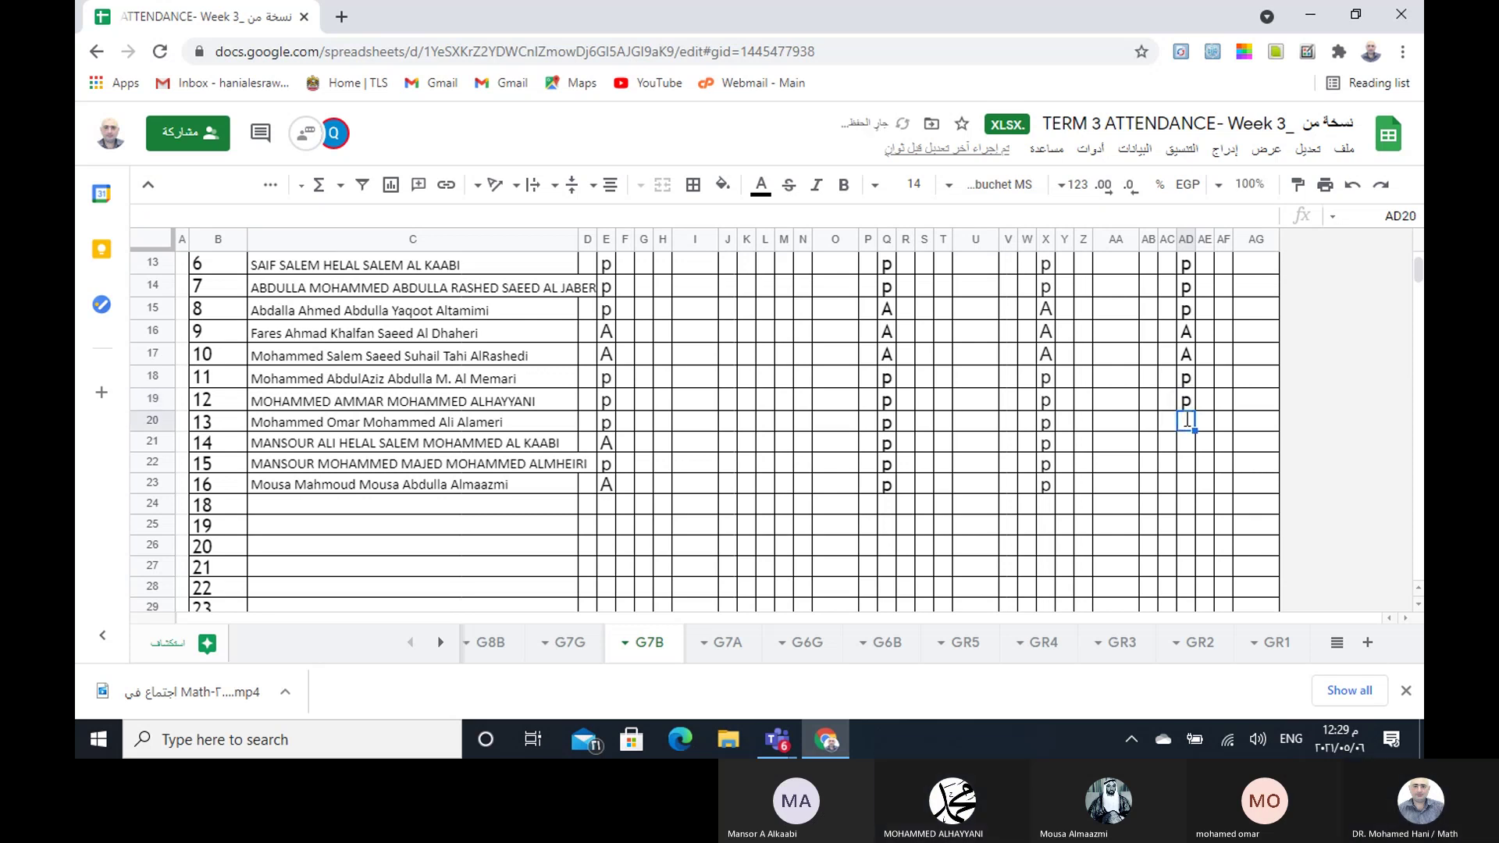
{"action": "left_click", "coordinate": [1183, 442]}
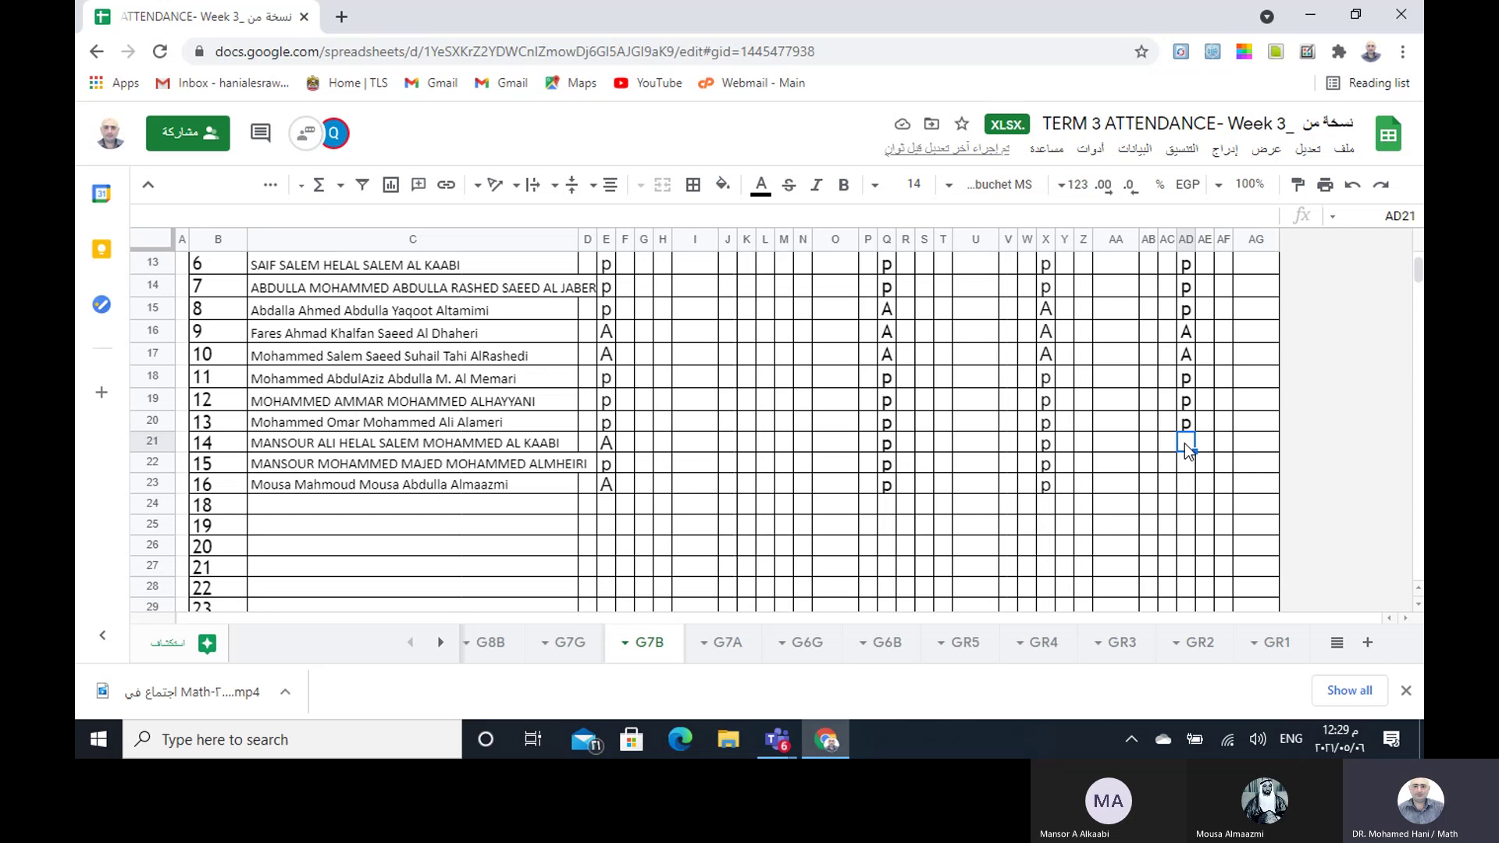
- Enter A for students 14 and 15 and p for student 16 under Thursday period 3 for class 7-B
{"action": "type", "text": "A"}
{"action": "key", "text": "Return"}
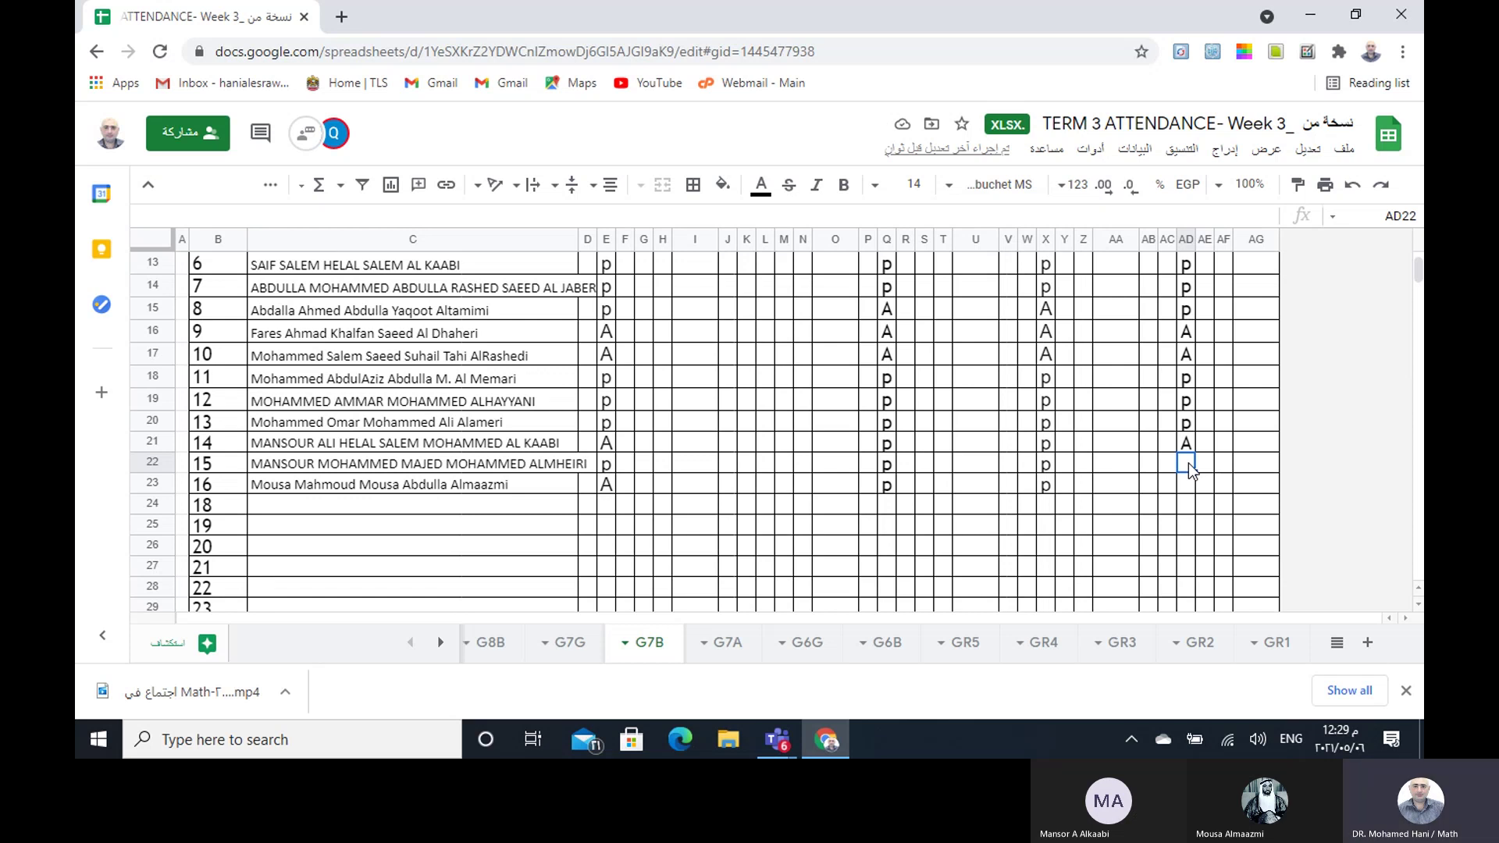
{"action": "type", "text": "A"}
{"action": "left_click", "coordinate": [1184, 484]}
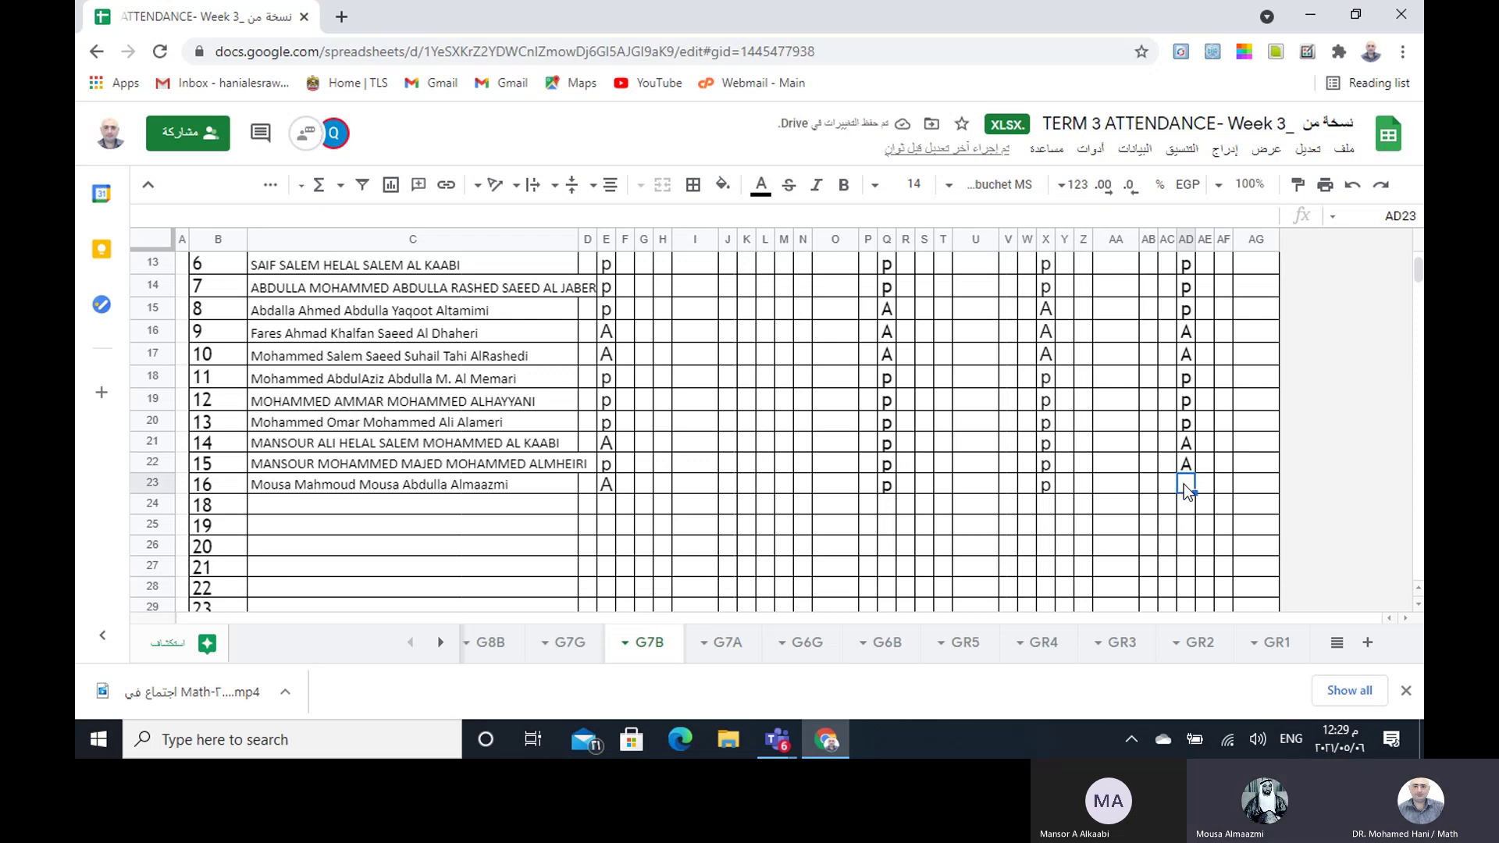
{"action": "type", "text": "p"}
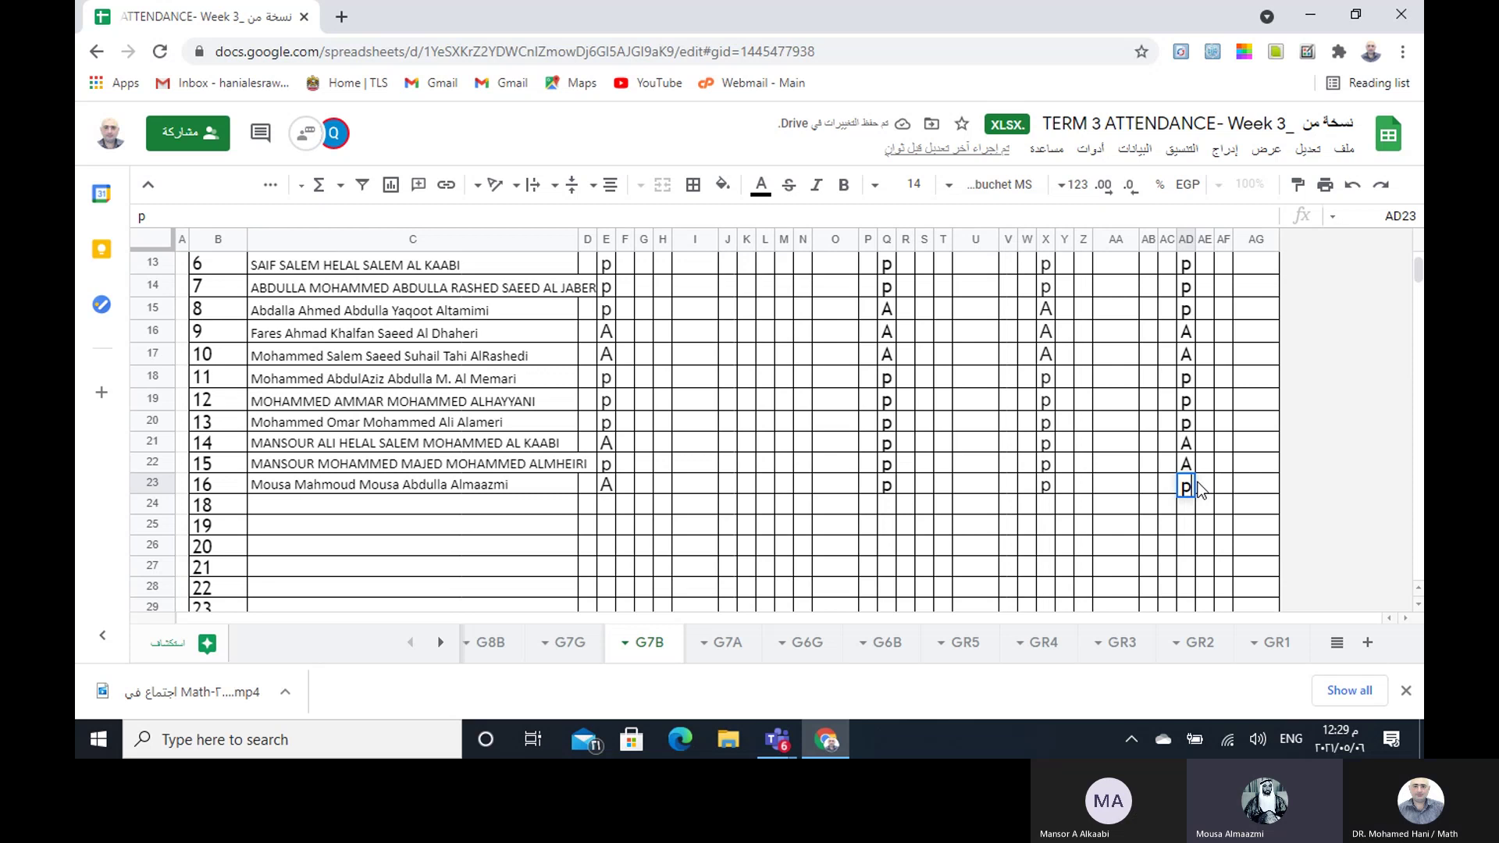
{"action": "left_click", "coordinate": [1200, 484]}
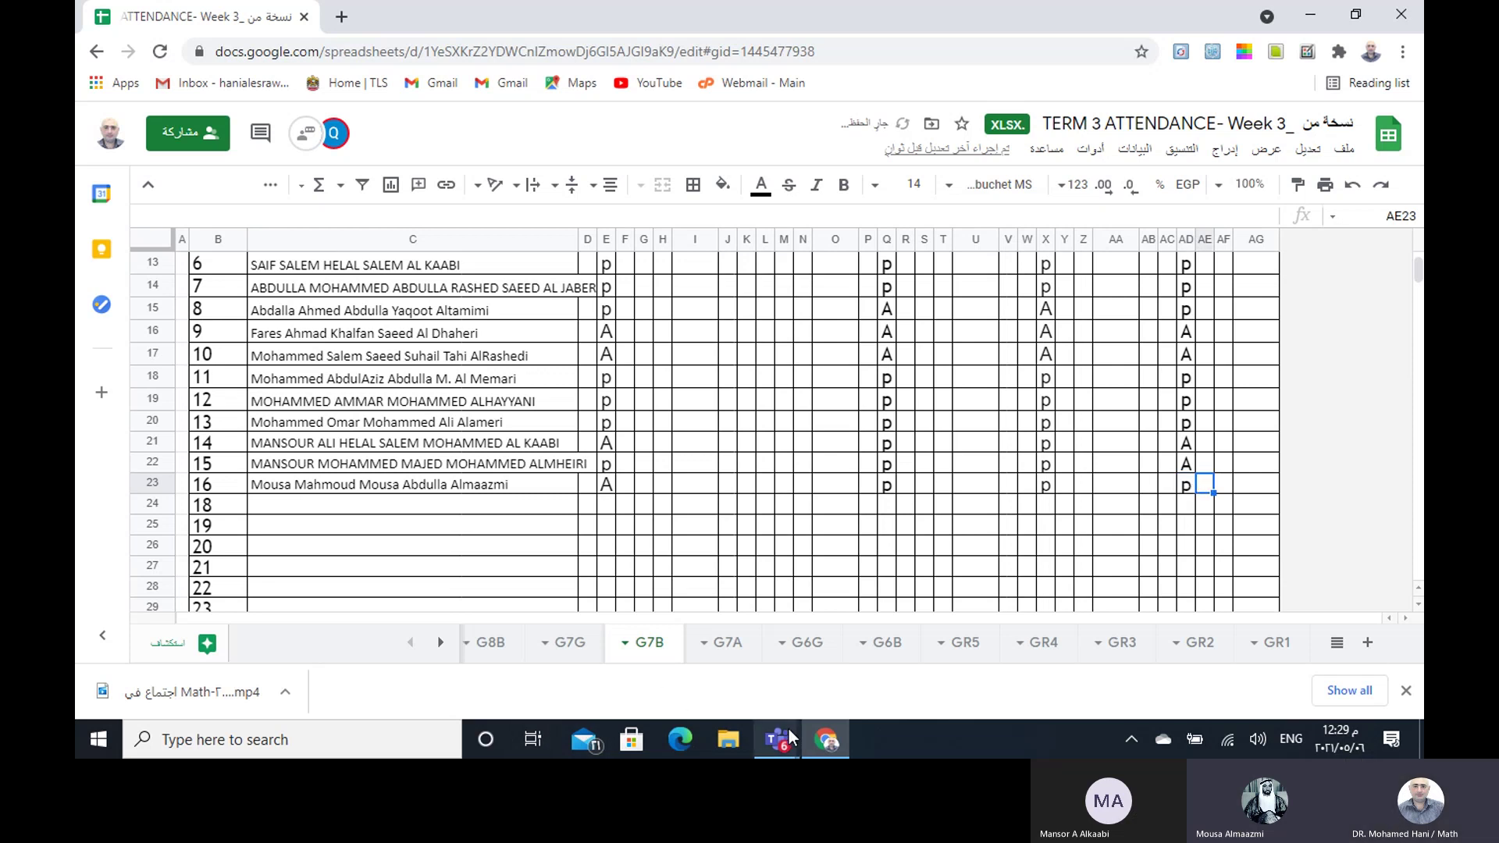
- Switch to the Microsoft Teams meeting window and open the list of additional meeting actions
{"action": "mouse_move", "coordinate": [781, 740]}
{"action": "left_click", "coordinate": [860, 625]}
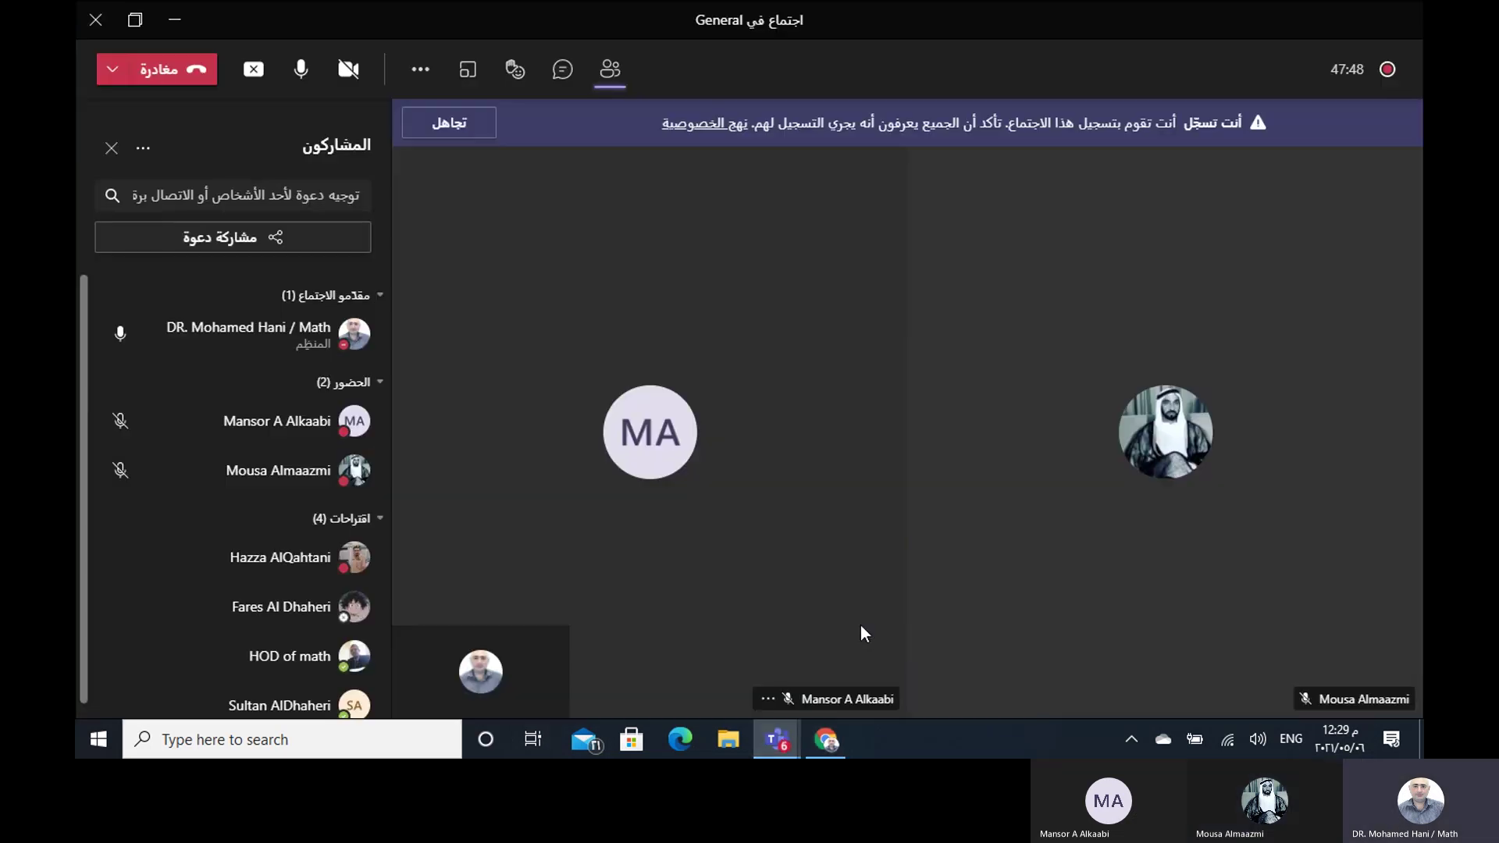
{"action": "left_click", "coordinate": [421, 72]}
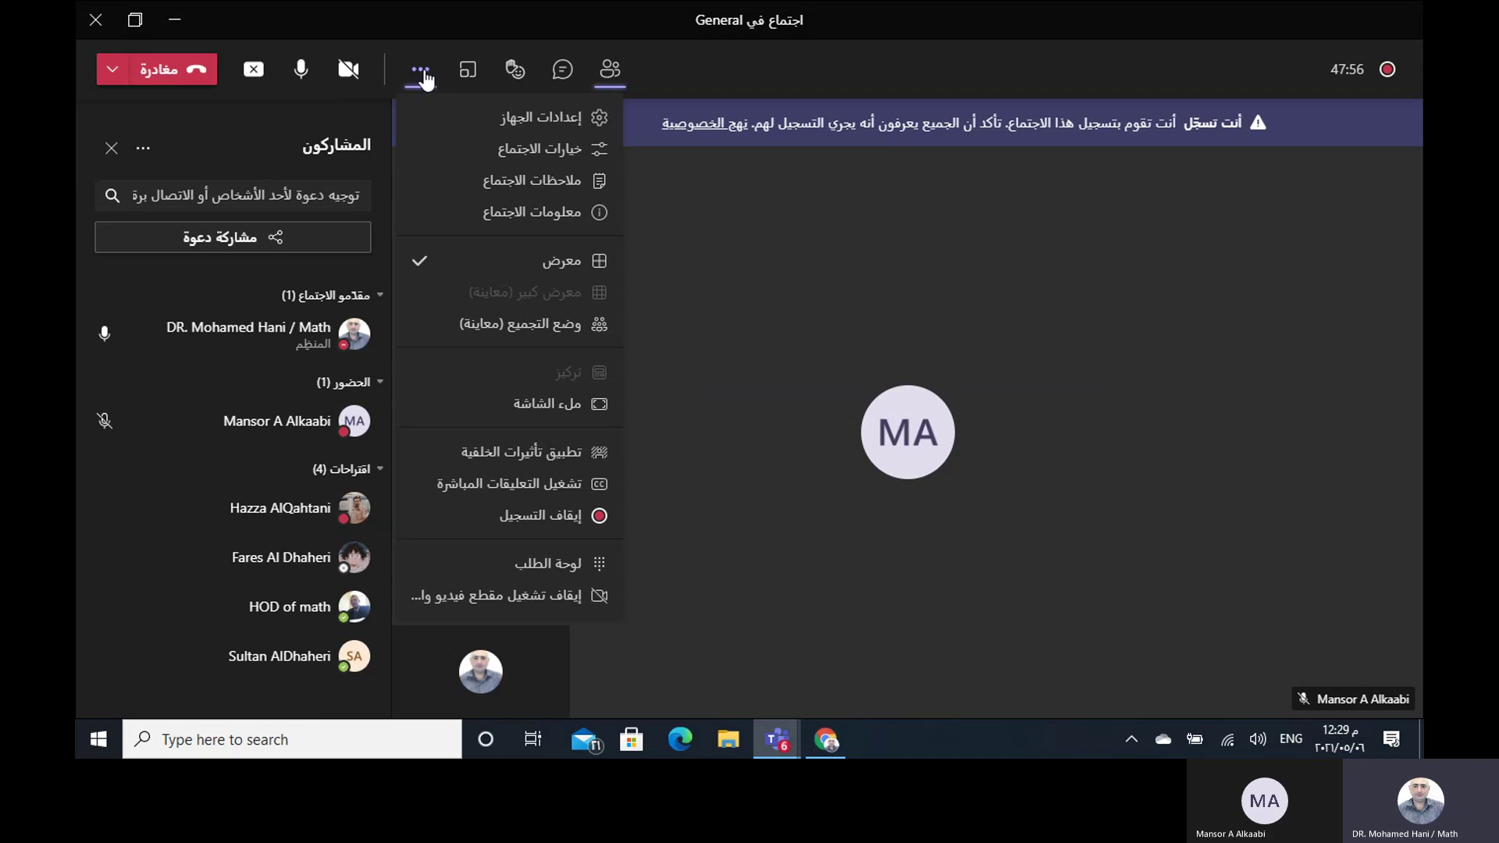